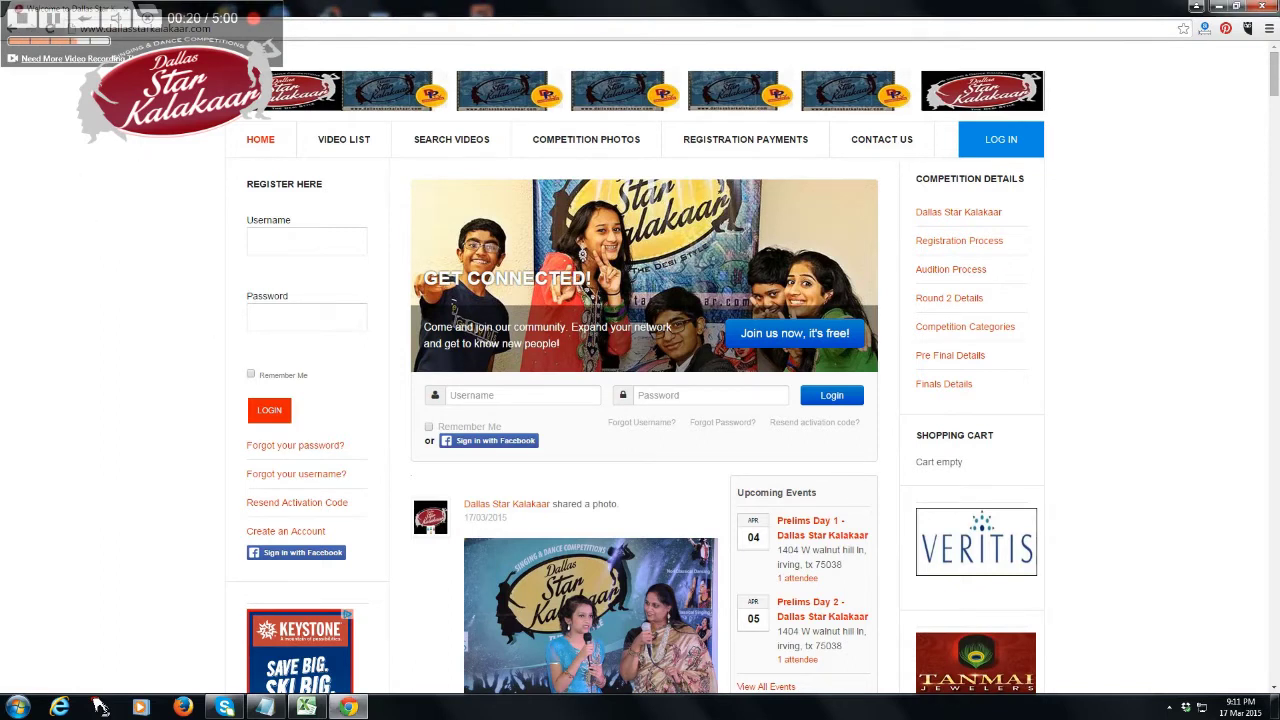
# Open the account creation form and enter the user's name from the suggestion.
pyautogui.moveTo(176, 14); pyautogui.dragTo(1234, 70)
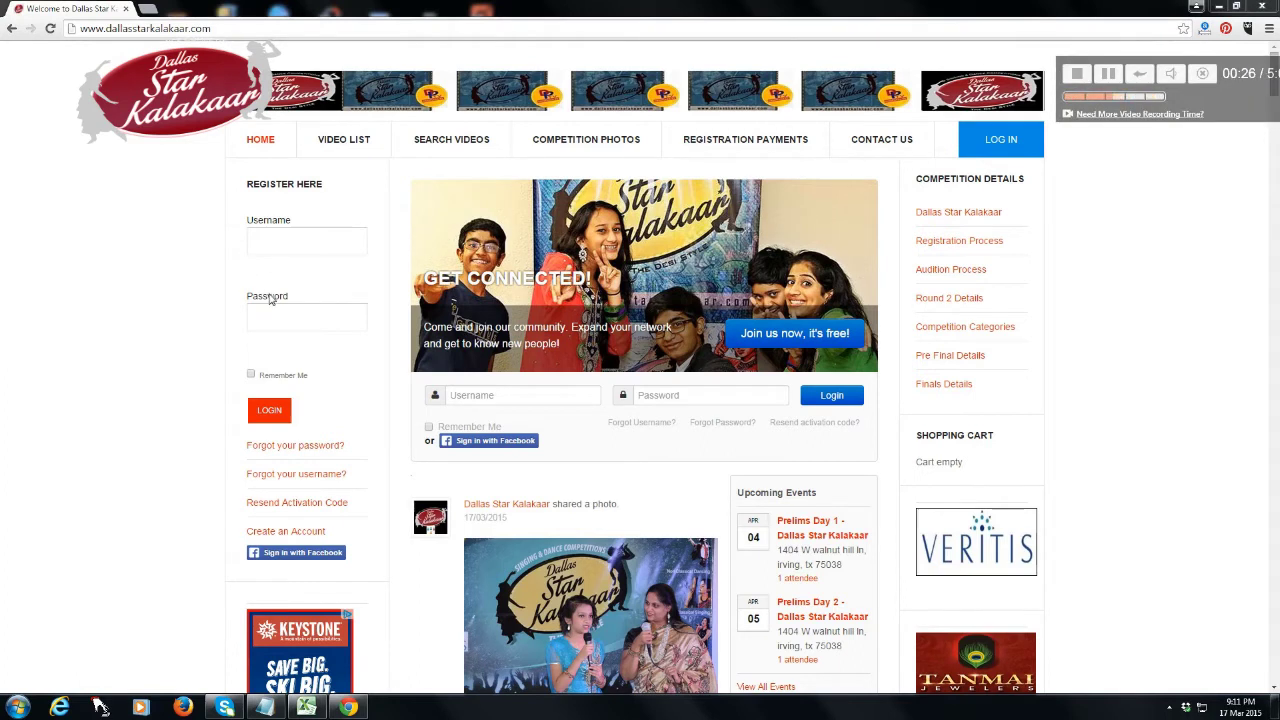
pyautogui.click(275, 540)
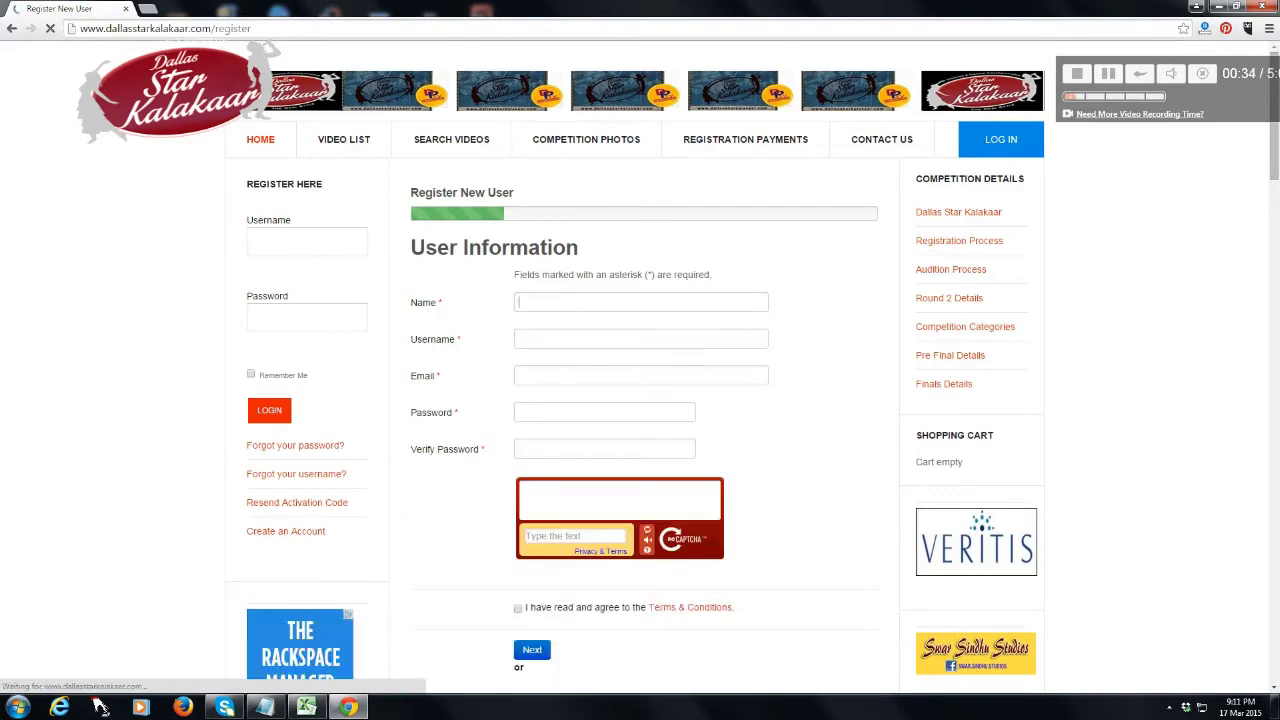
pyautogui.write('Man')
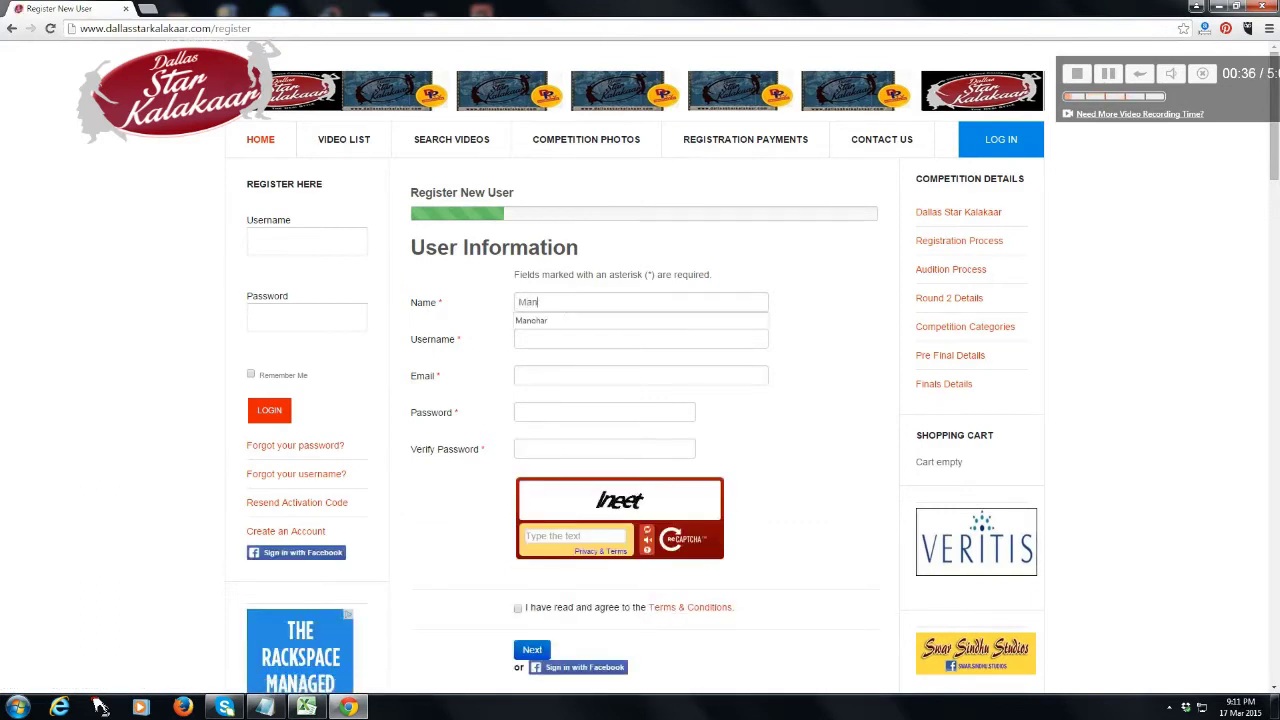
pyautogui.press('Down')
pyautogui.press('Return')
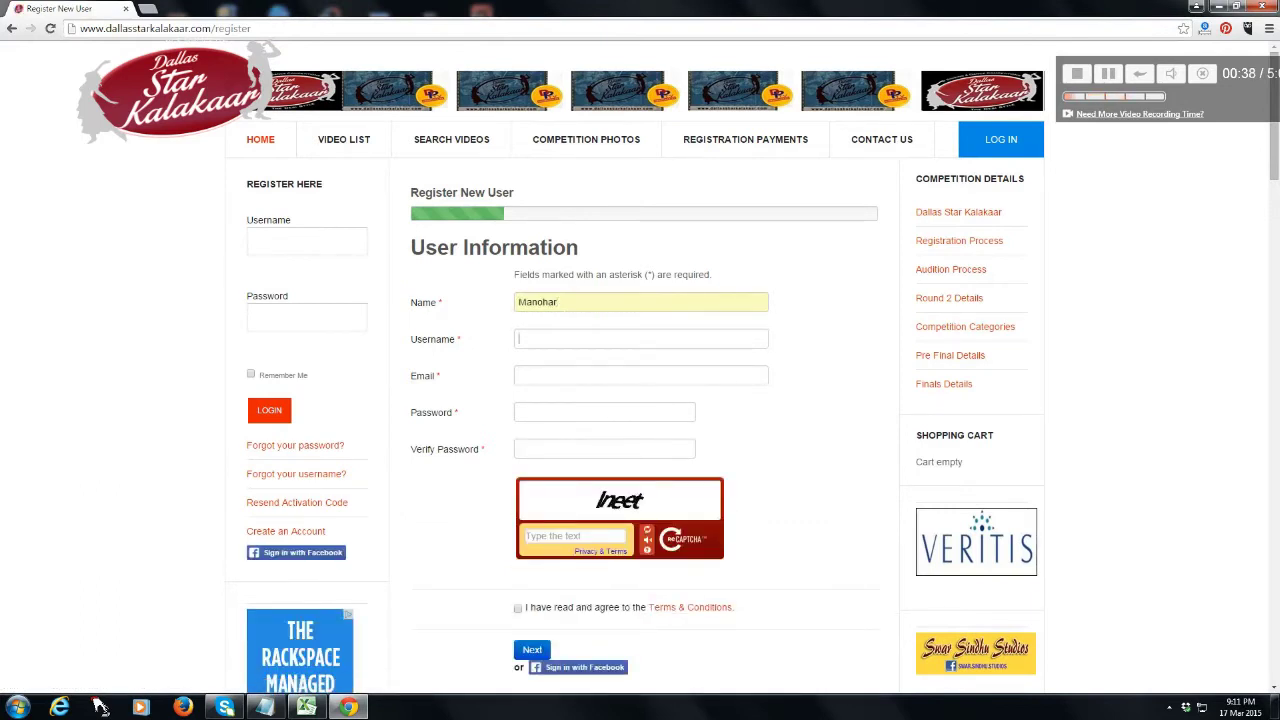
pyautogui.press('Tab')
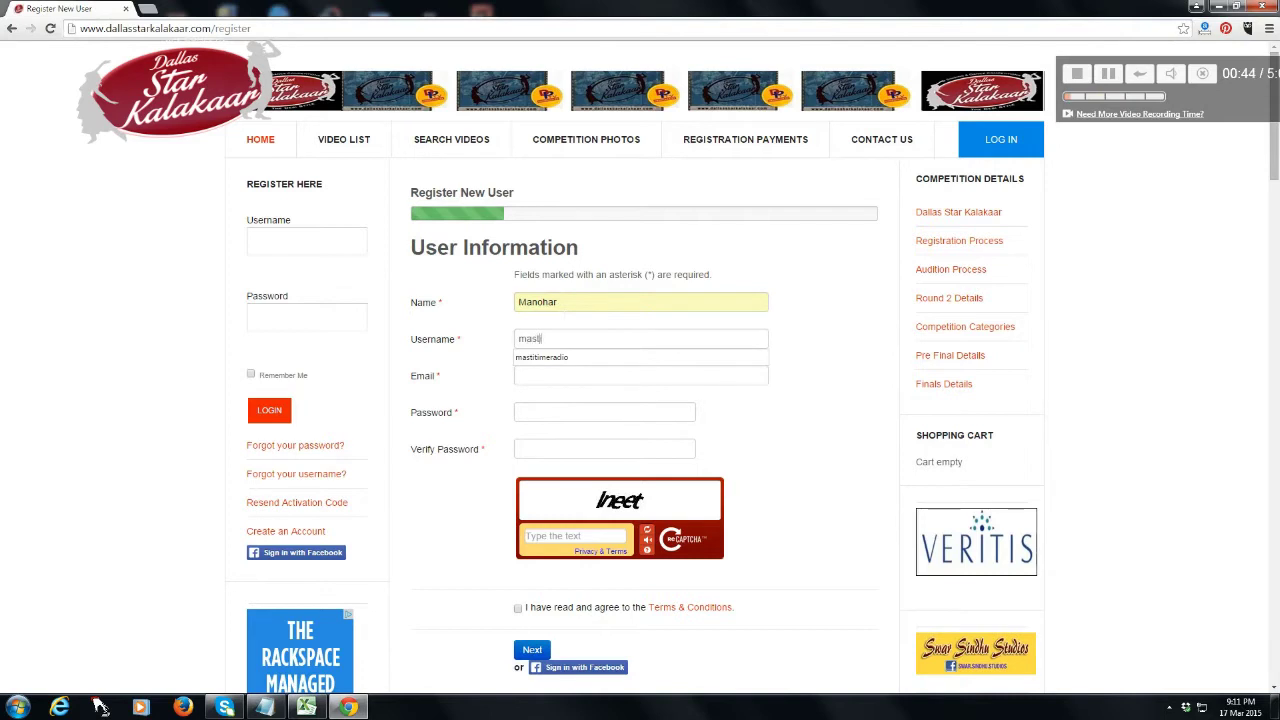
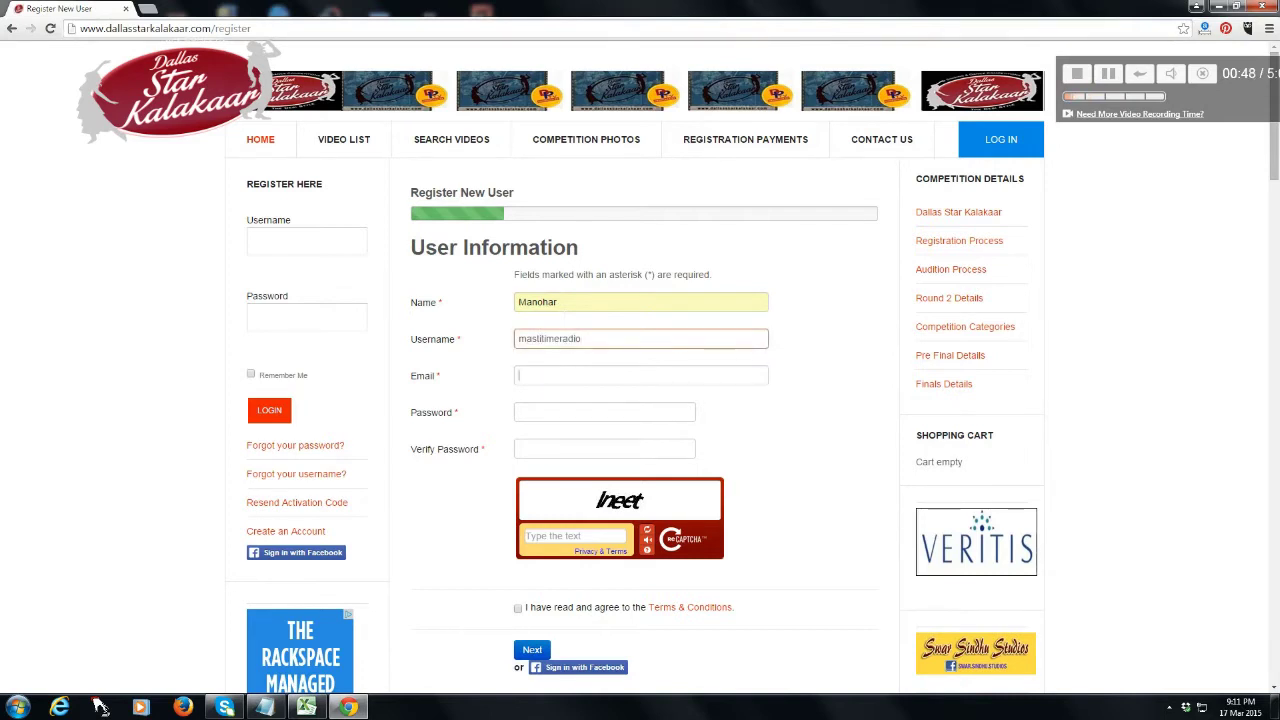
# Fill in the username, e-mail address and account password.
pyautogui.press('Tab')
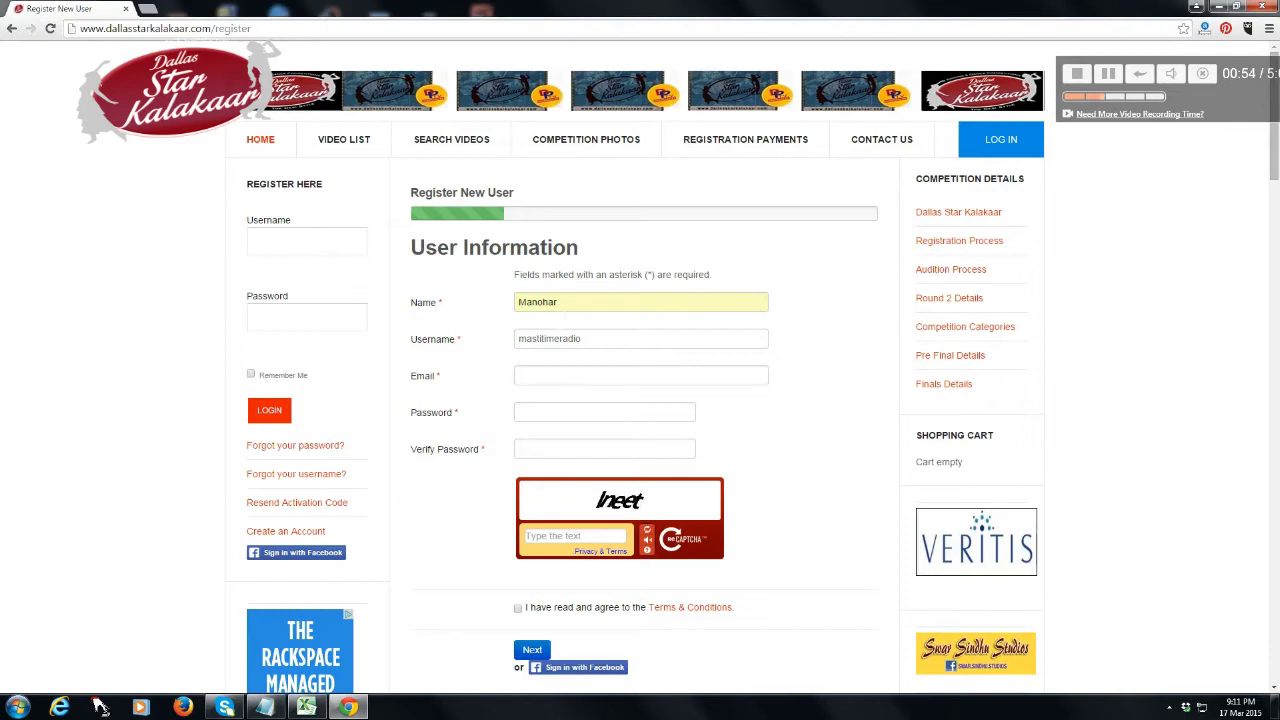
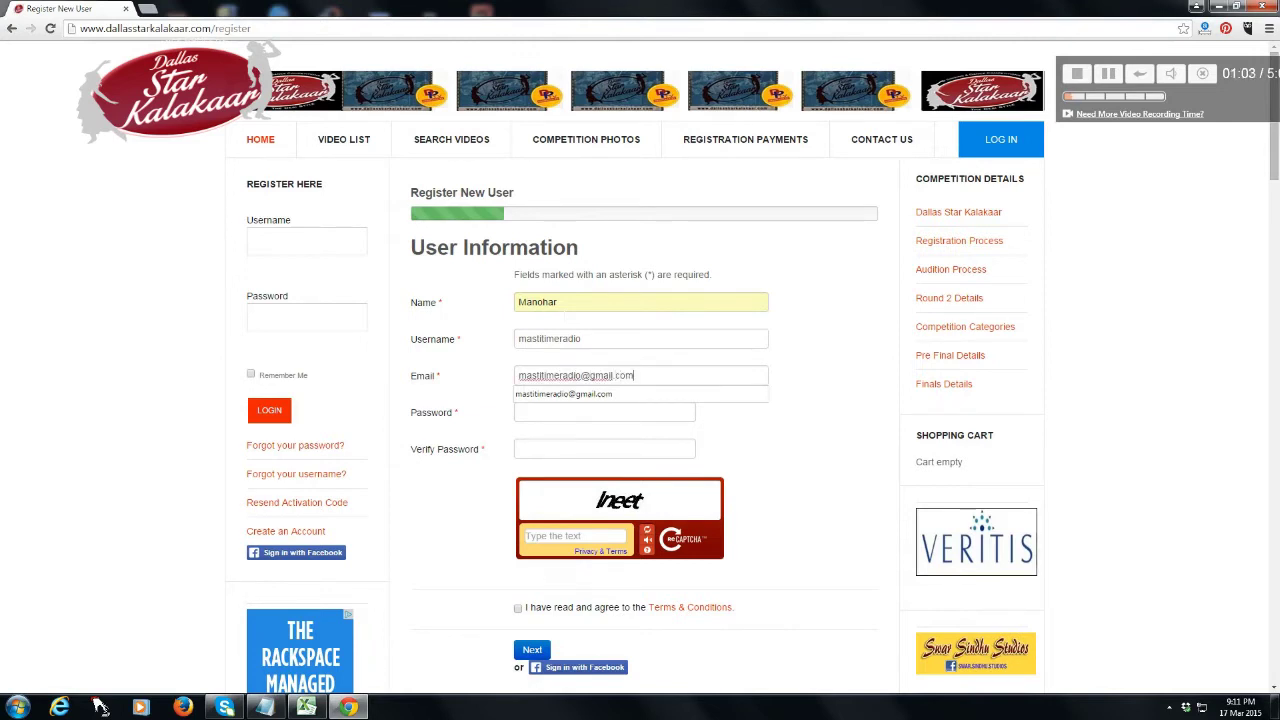
pyautogui.press('Tab')
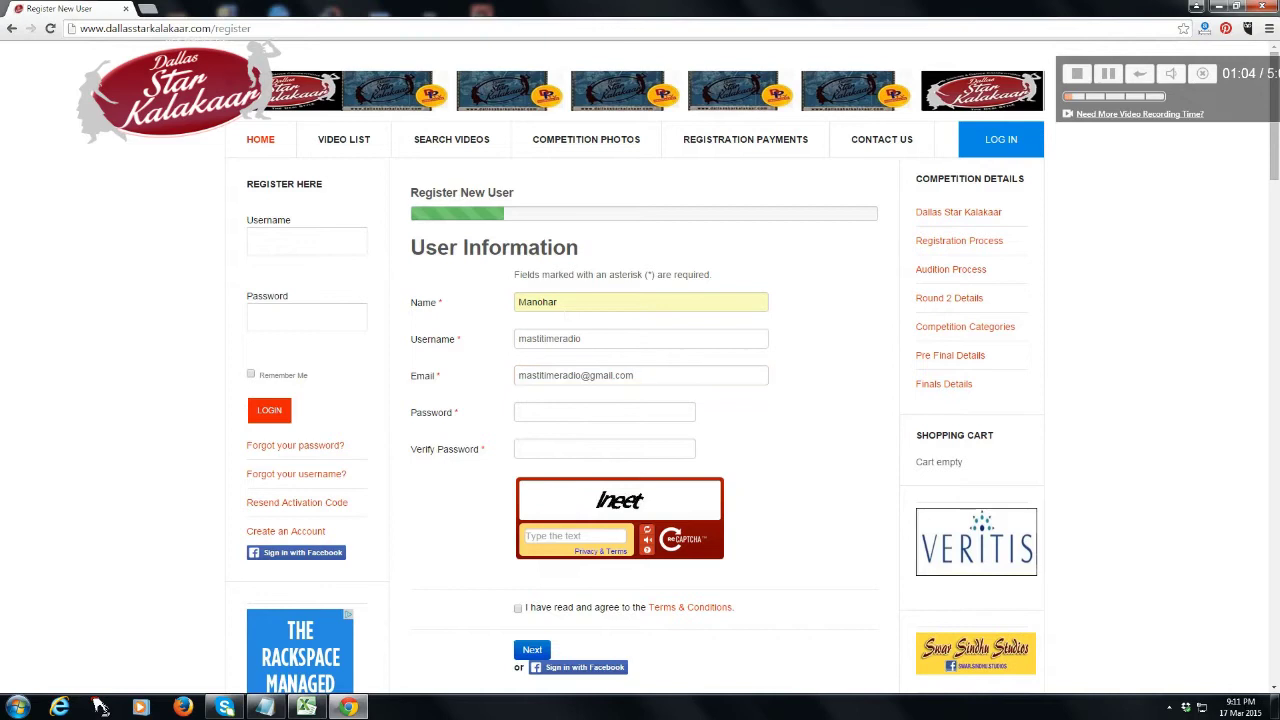
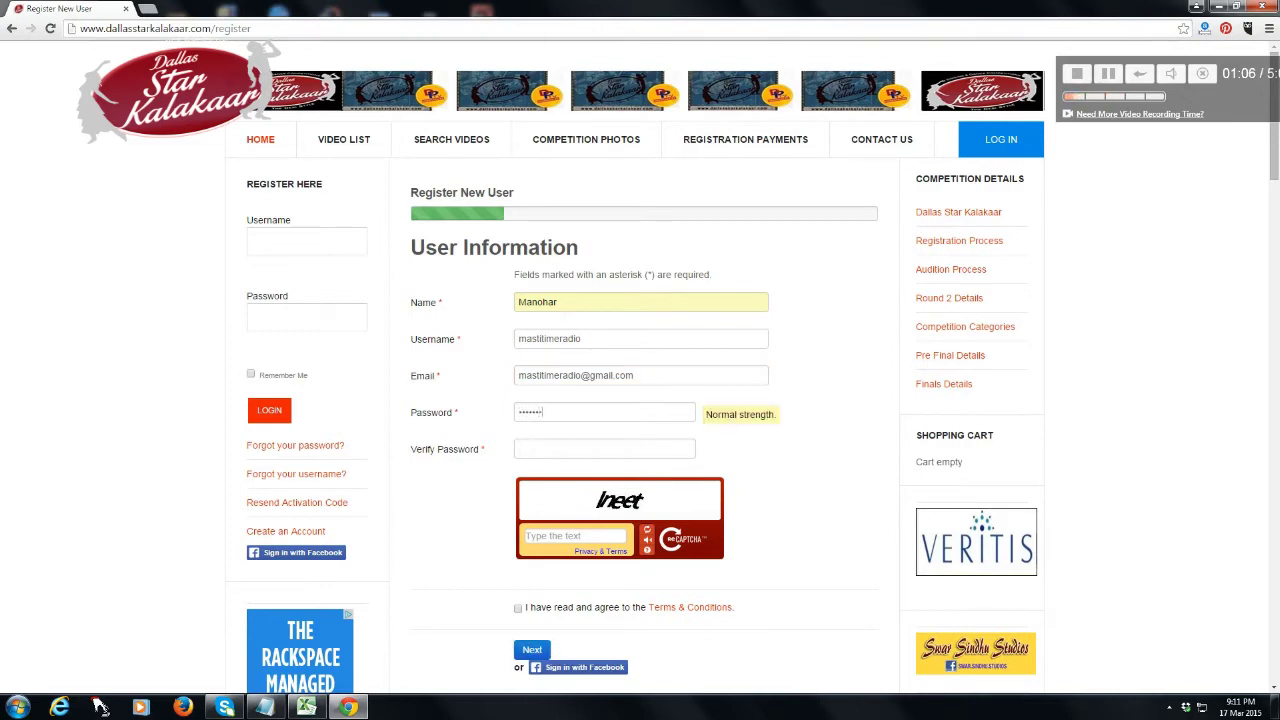
pyautogui.press('Tab')
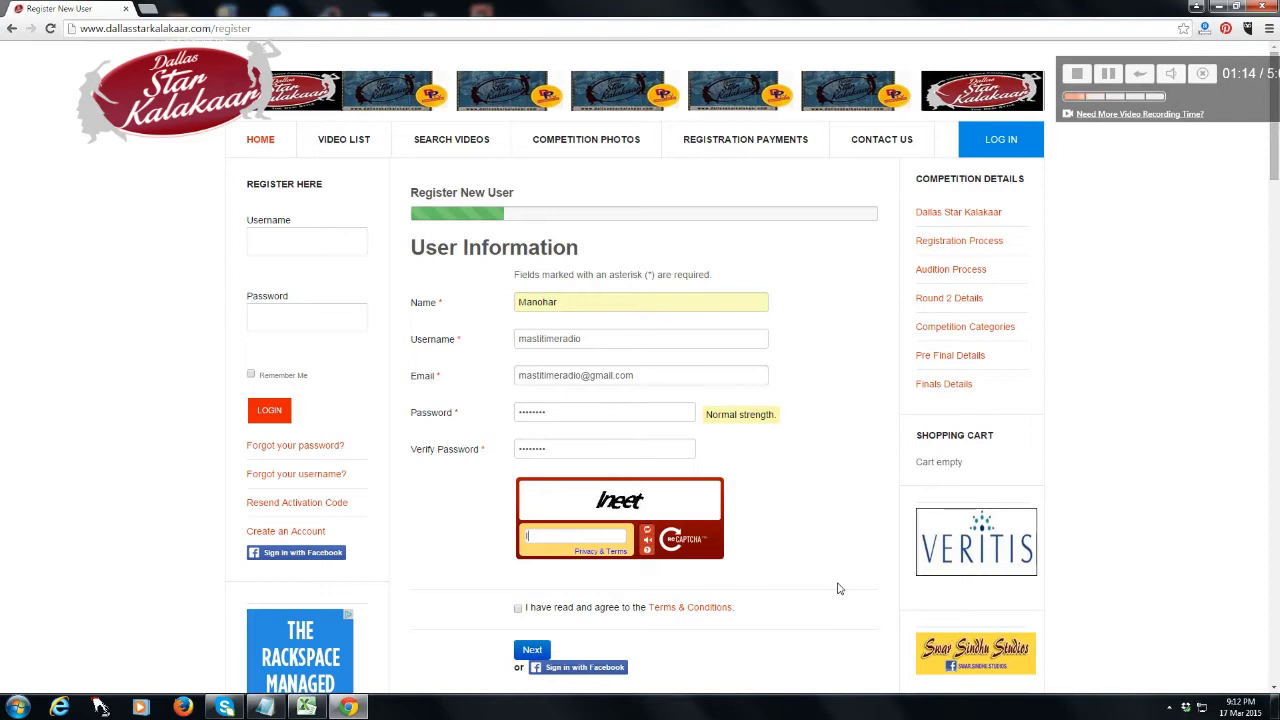
# Answer the captcha, agree to the Terms & Conditions after viewing them, and submit the user information.
pyautogui.write('Ineet')
pyautogui.click(518, 608)
pyautogui.scroll(-1, 458, 517)
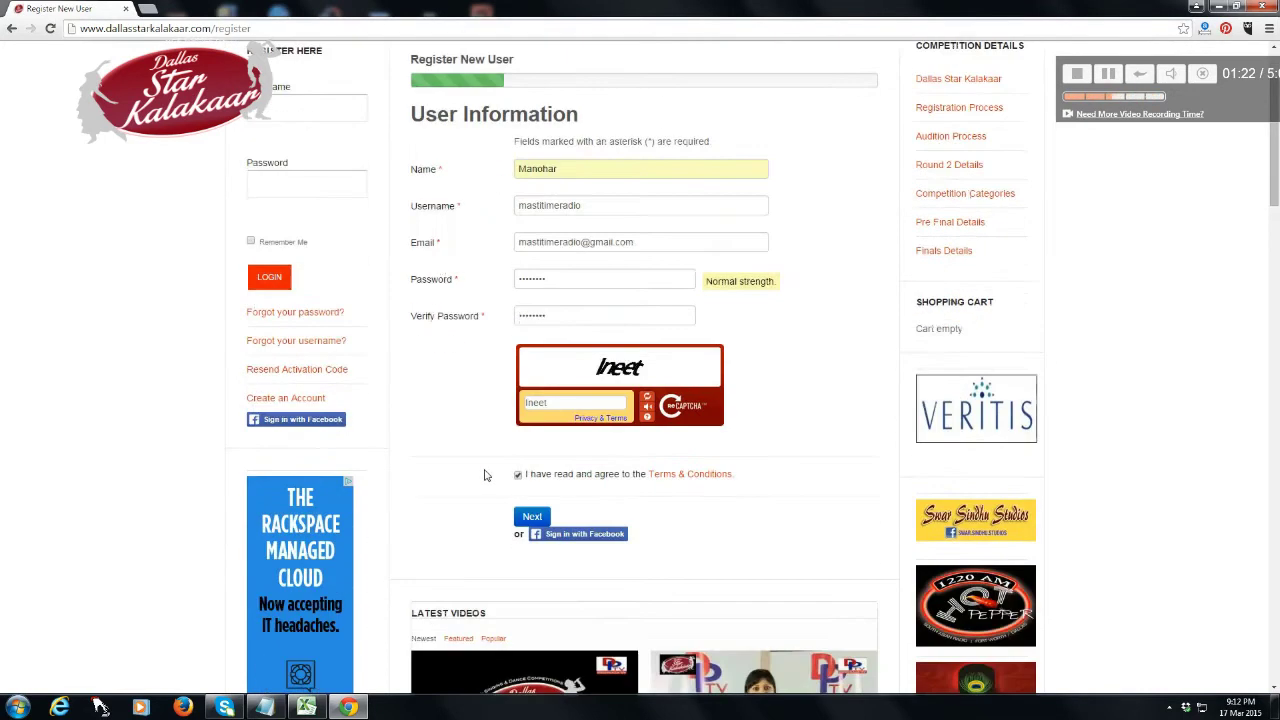
pyautogui.click(680, 478)
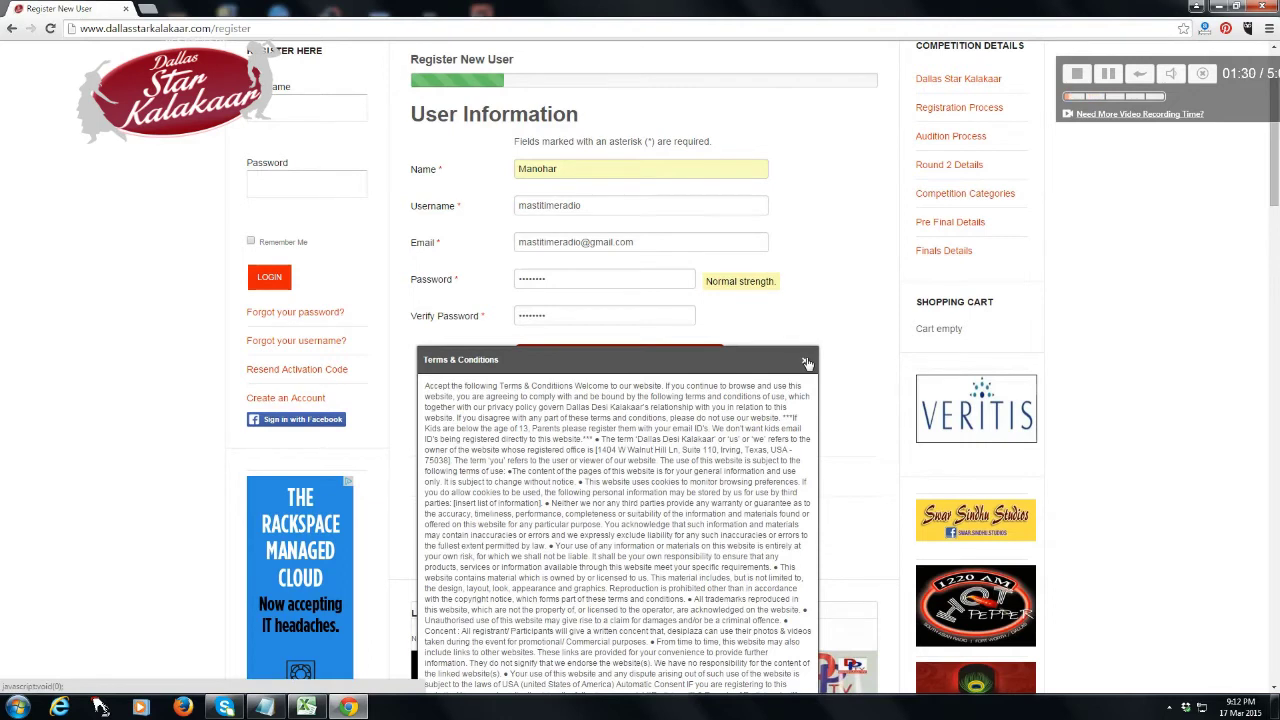
pyautogui.click(807, 362)
pyautogui.click(535, 521)
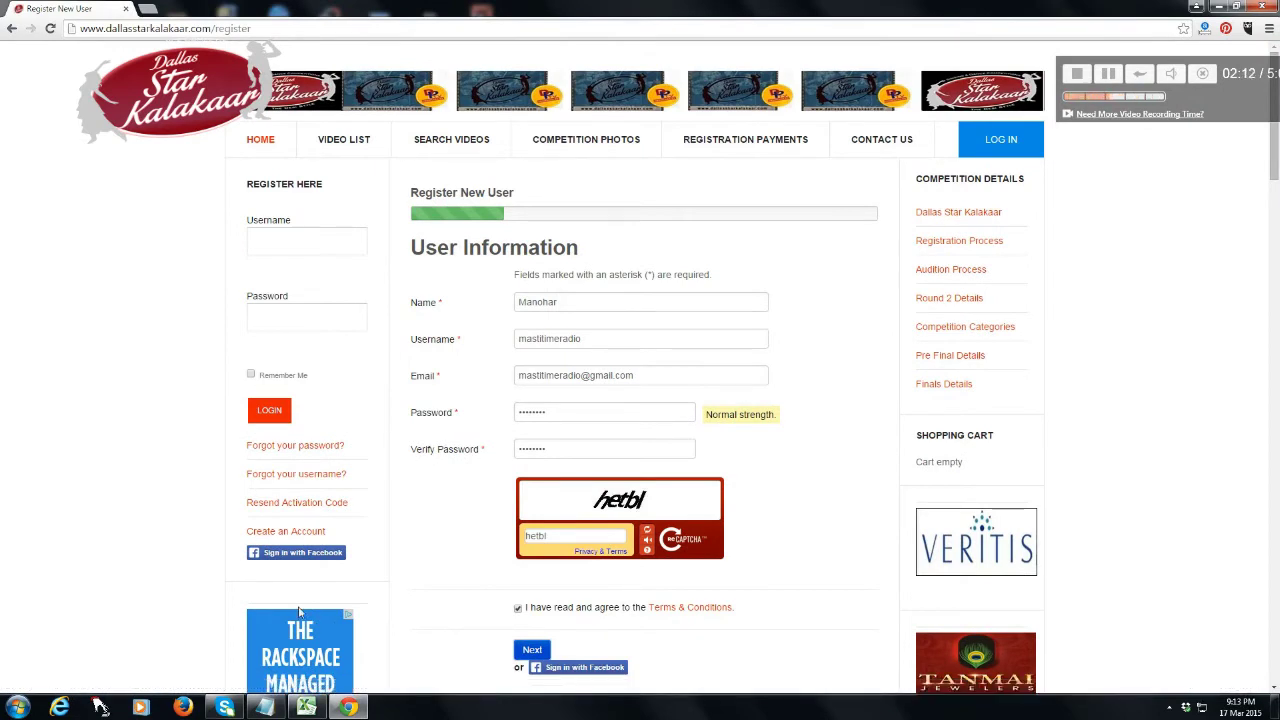
pyautogui.scroll(-3, 730, 615)
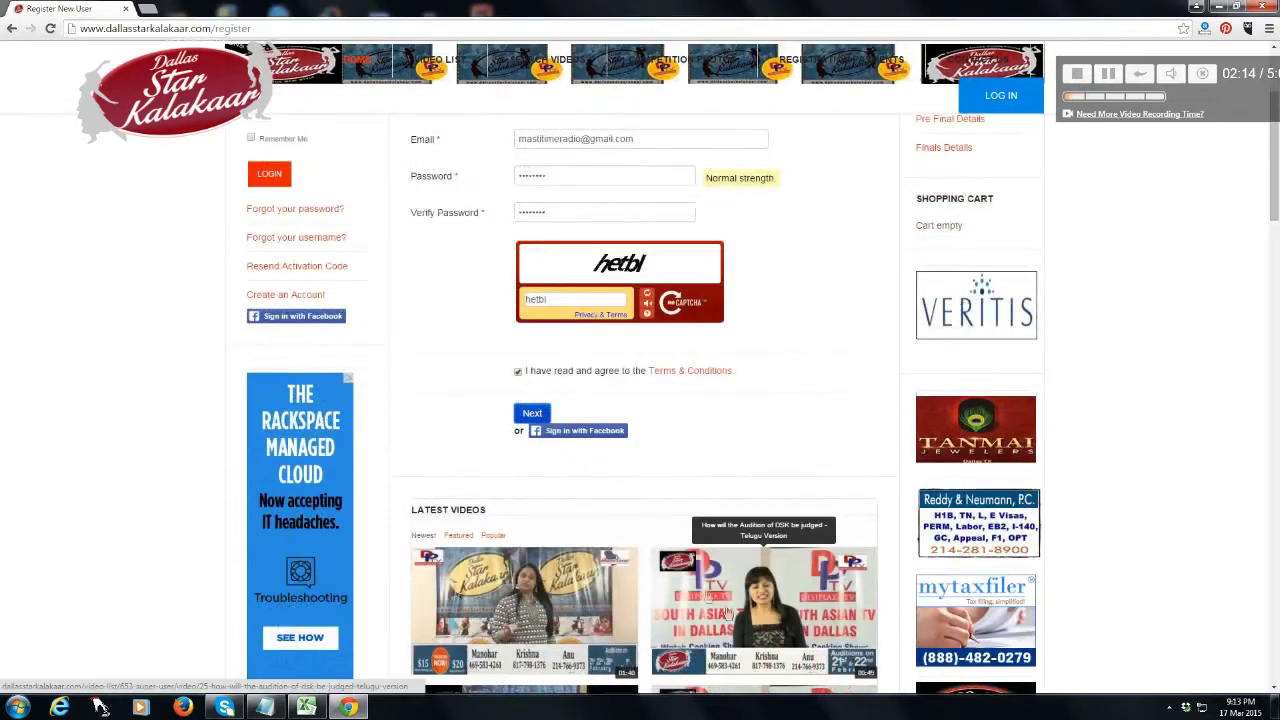
# Submit the user details, choose Voters as the profile type, and continue.
pyautogui.click(530, 416)
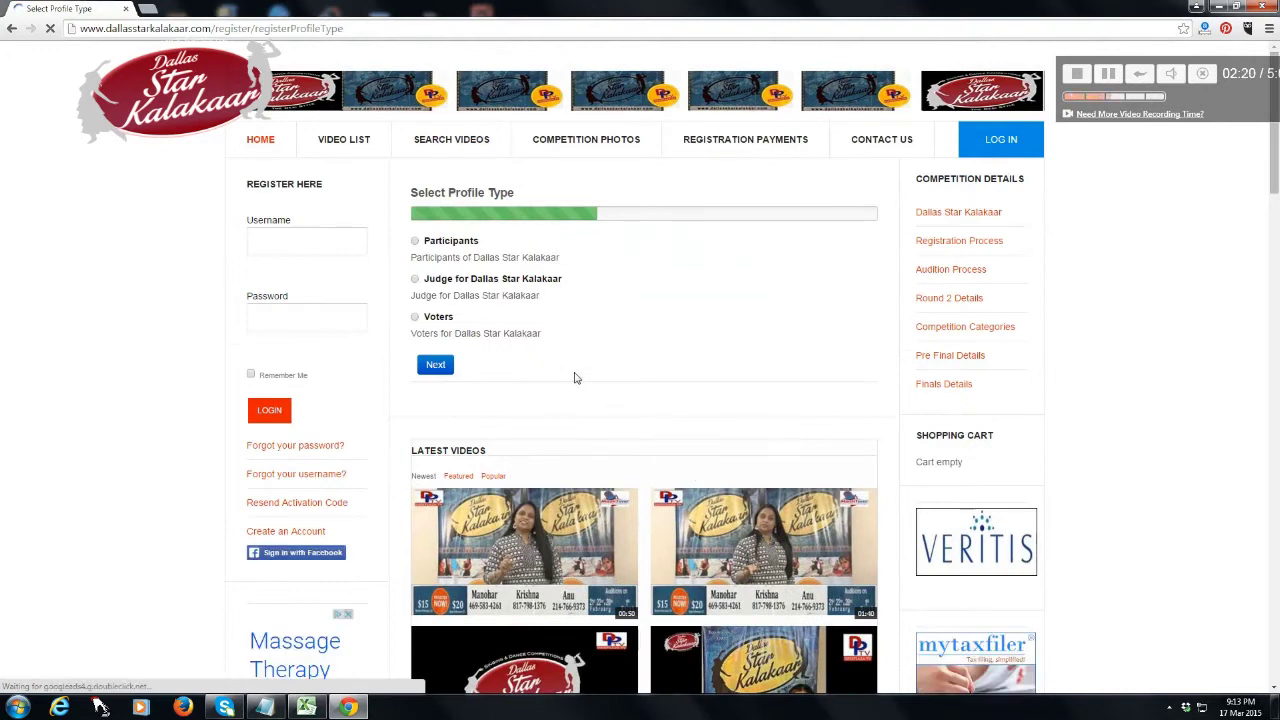
pyautogui.click(415, 317)
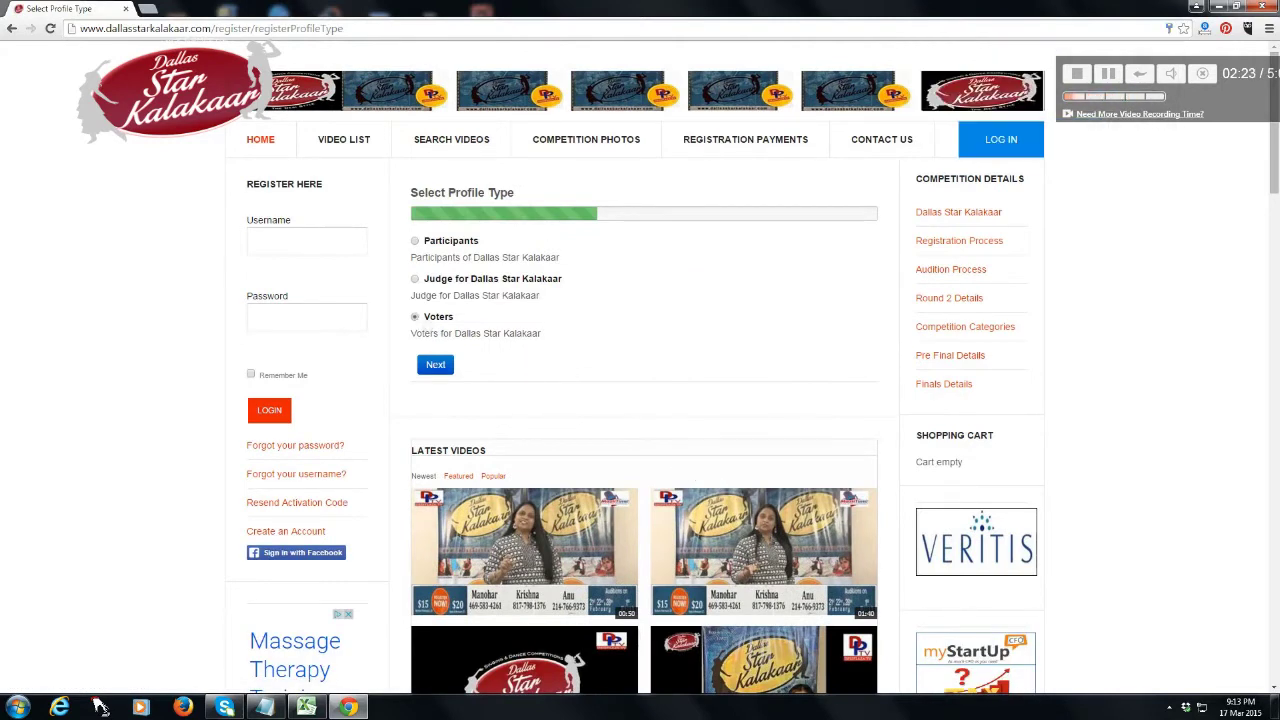
pyautogui.click(433, 366)
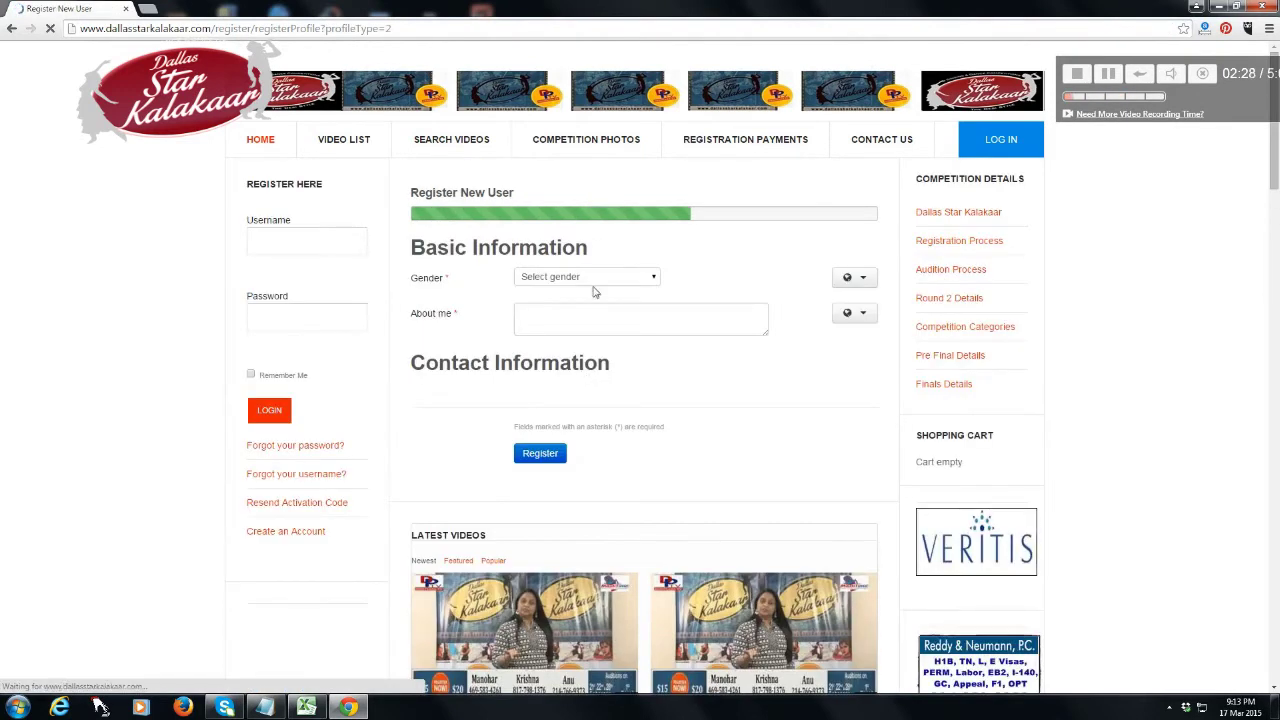
# Set gender to Male, add a short About me description, and register.
pyautogui.click(604, 281)
pyautogui.click(585, 302)
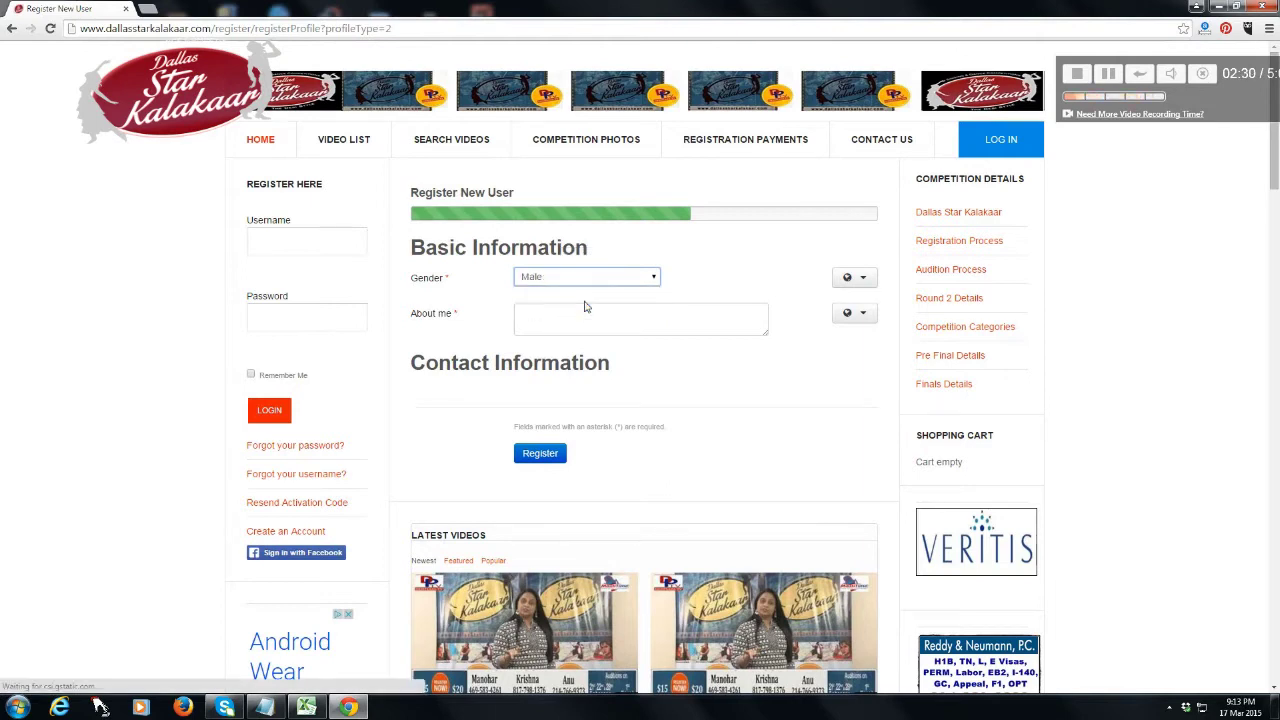
pyautogui.press('Tab')
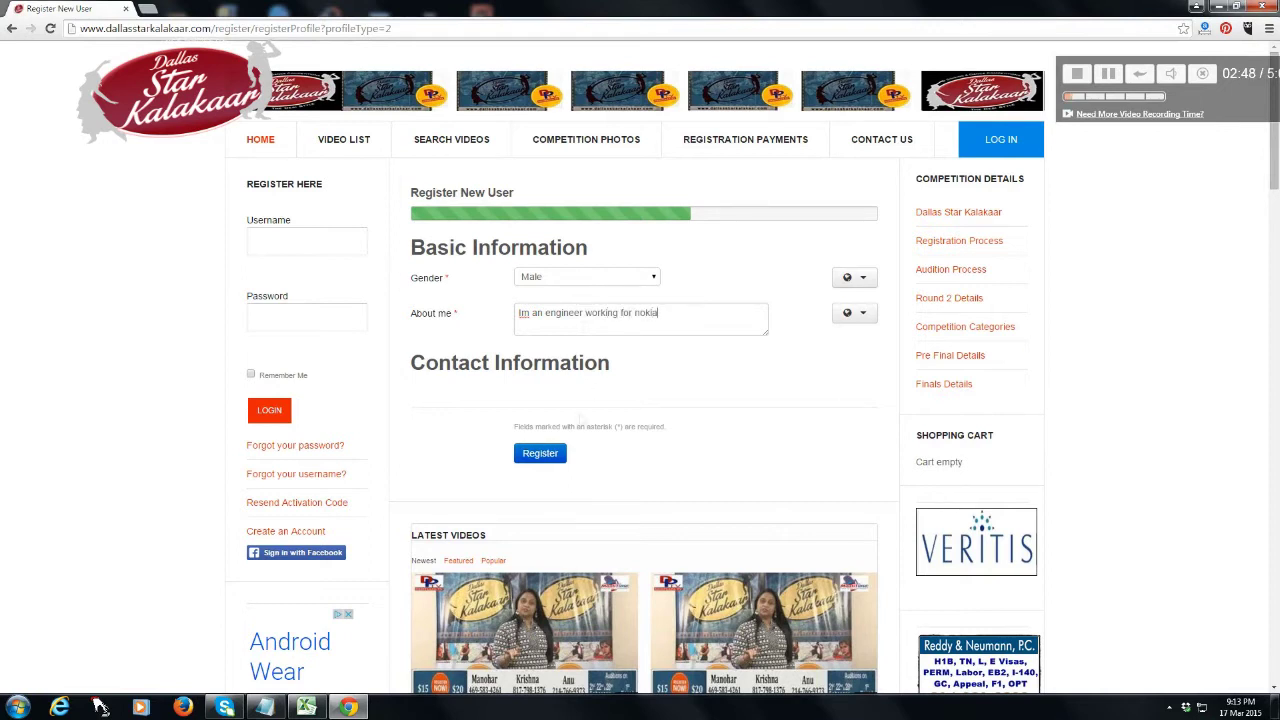
pyautogui.click(549, 463)
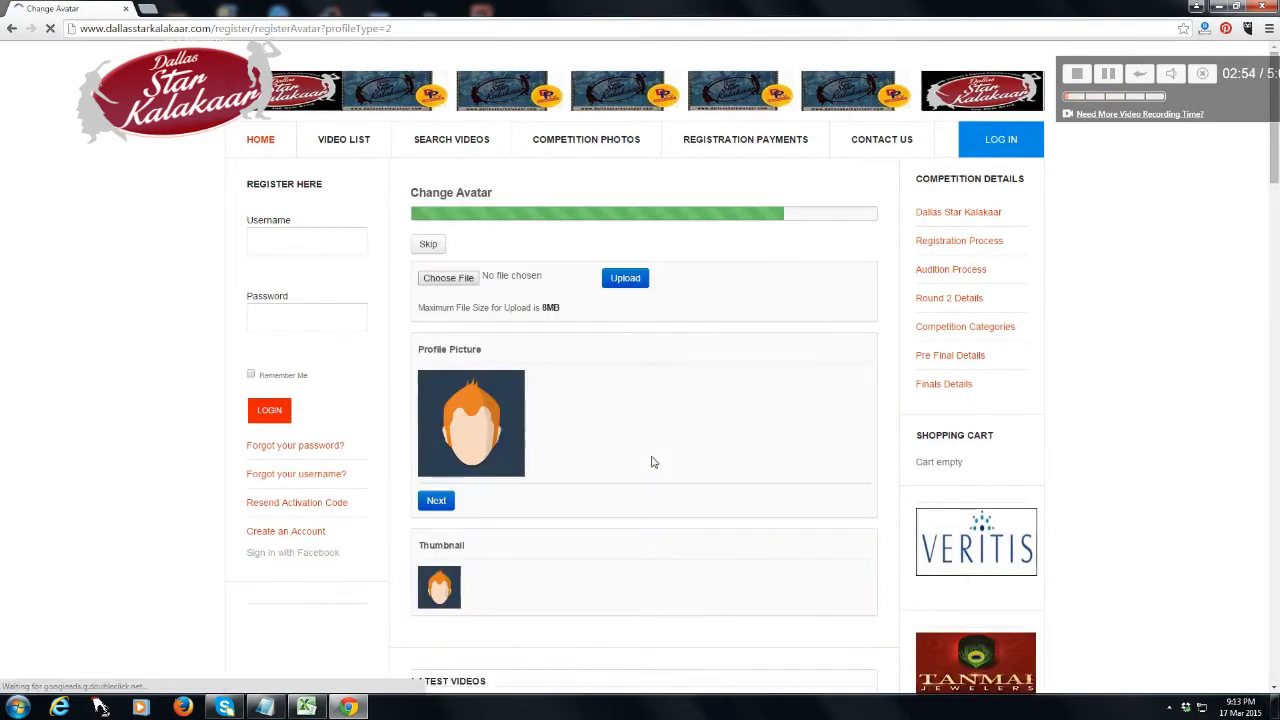
# Pick mastitime.jpg from the Downloads folder as the profile picture file.
pyautogui.click(440, 278)
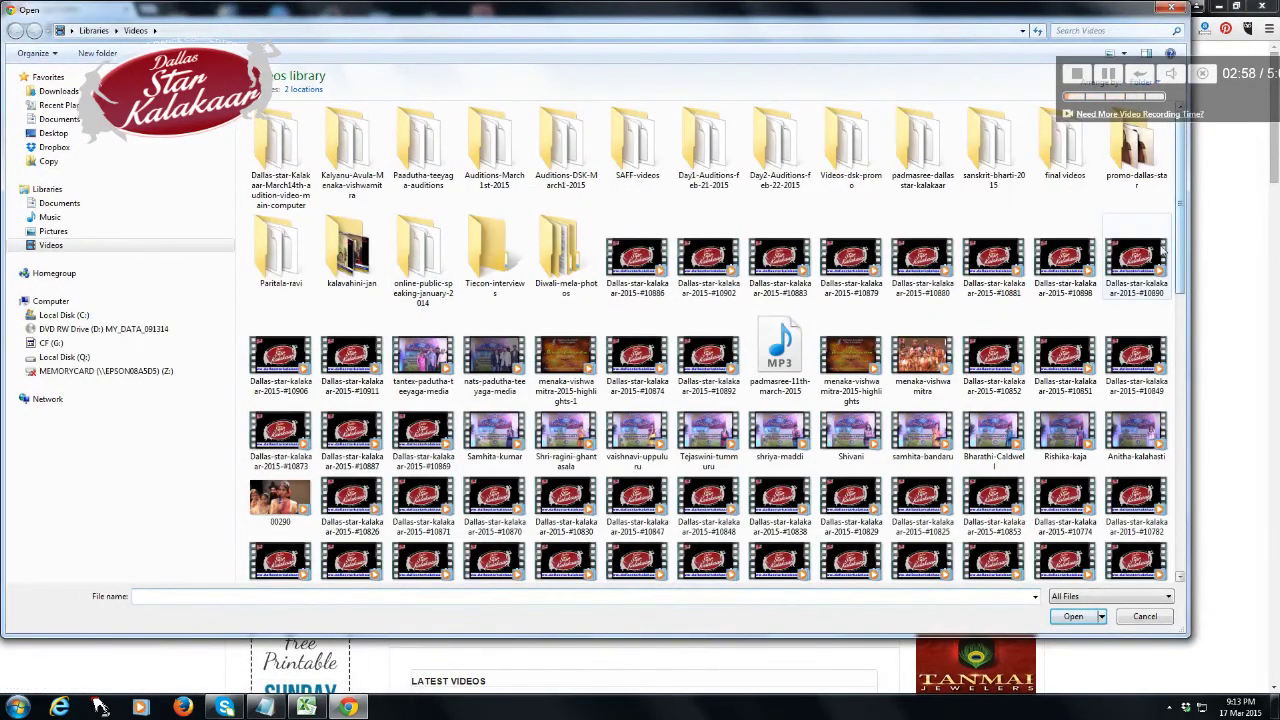
pyautogui.moveTo(1180, 255)
pyautogui.mouseDown()
pyautogui.moveTo(1178, 550)
pyautogui.moveTo(1180, 180)
pyautogui.mouseUp()
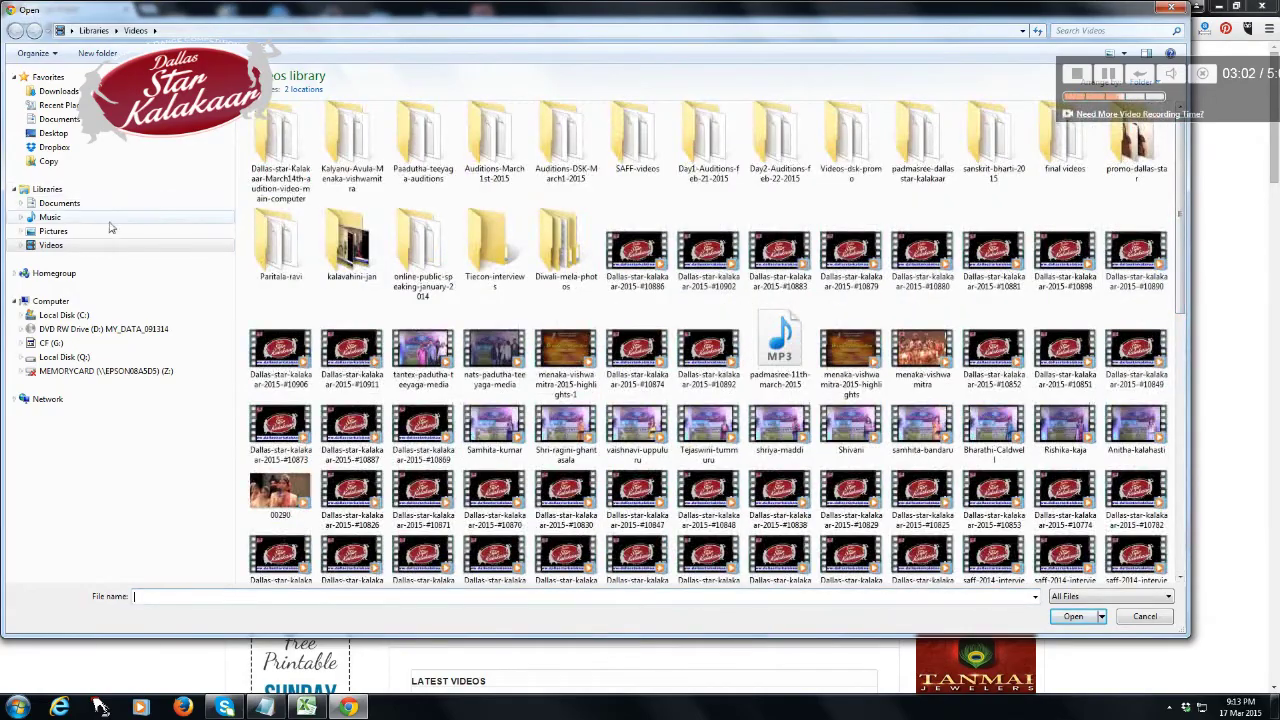
pyautogui.click(60, 92)
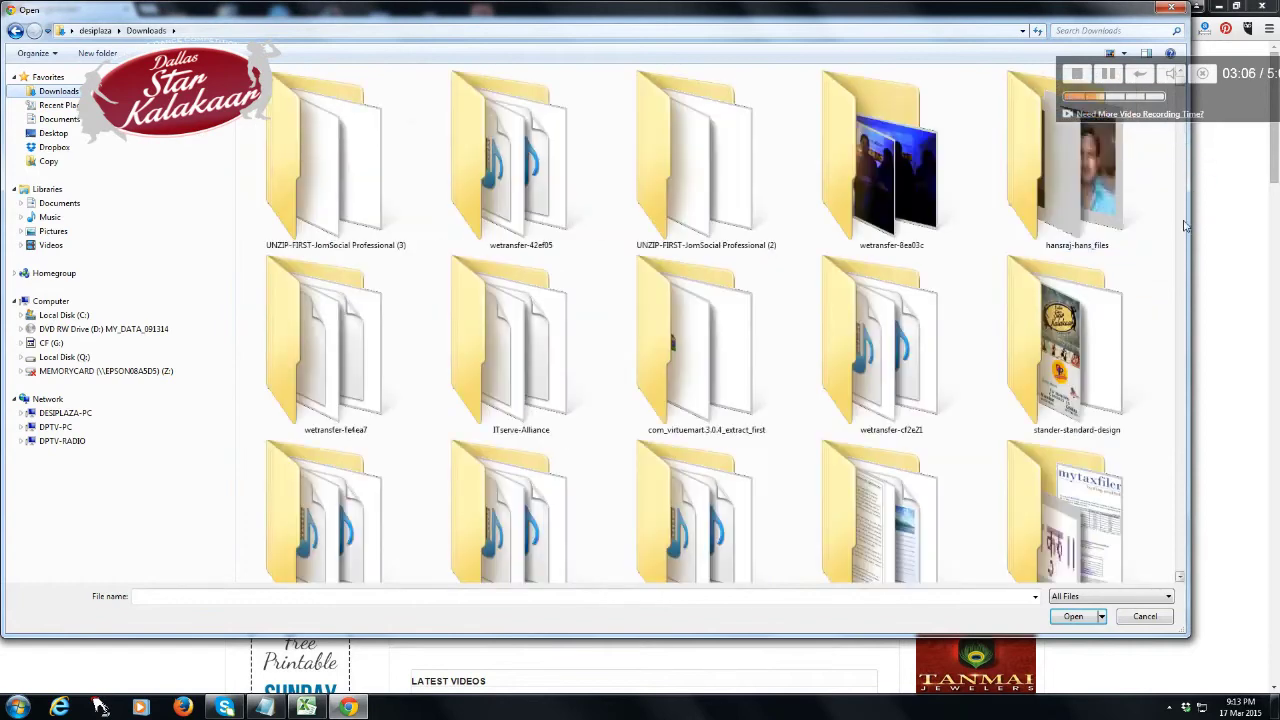
pyautogui.scroll(-2, 1183, 228)
pyautogui.scroll(-2, 1183, 228)
pyautogui.scroll(-3, 1150, 250)
pyautogui.scroll(-2, 1101, 282)
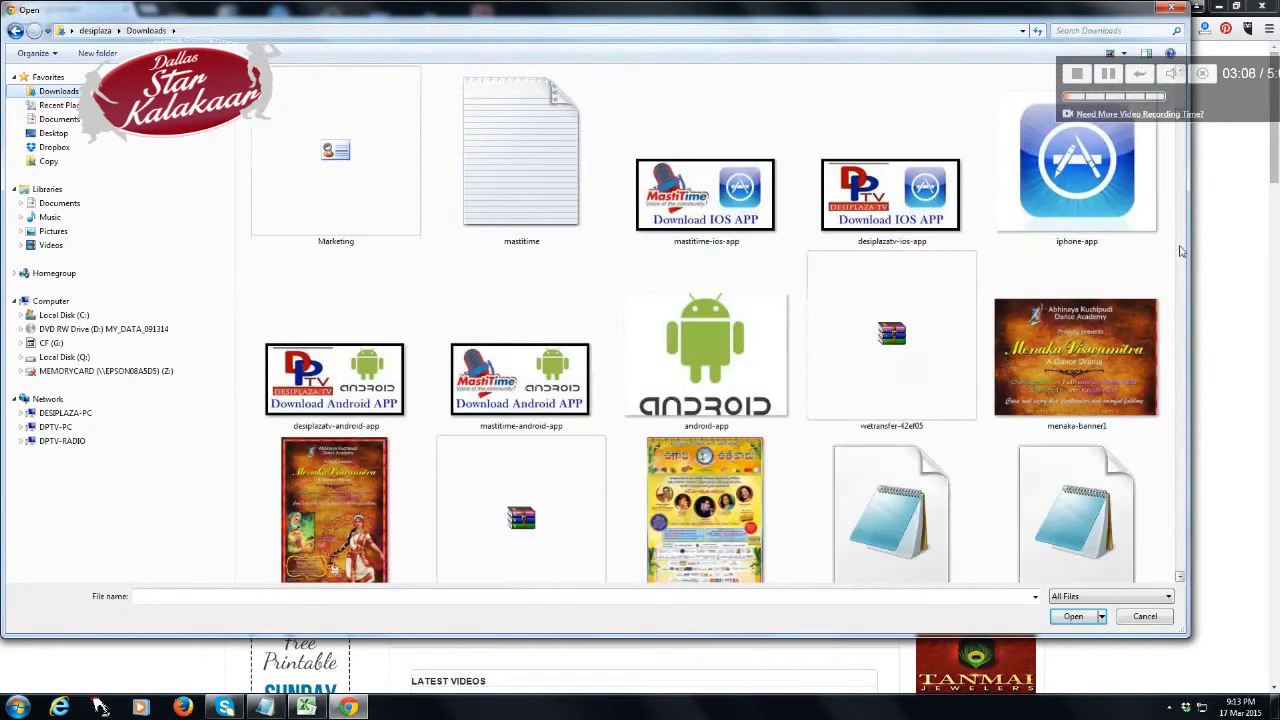
pyautogui.scroll(-3, 1183, 469)
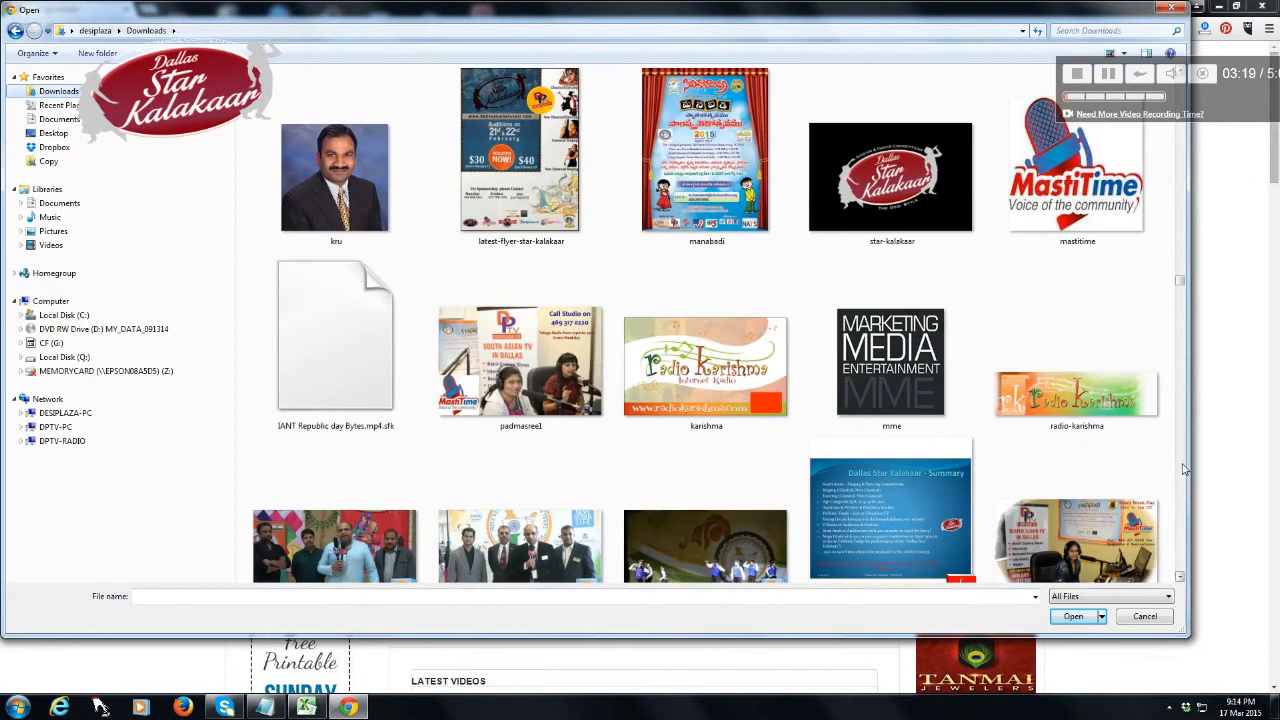
pyautogui.click(1077, 180)
pyautogui.click(1075, 617)
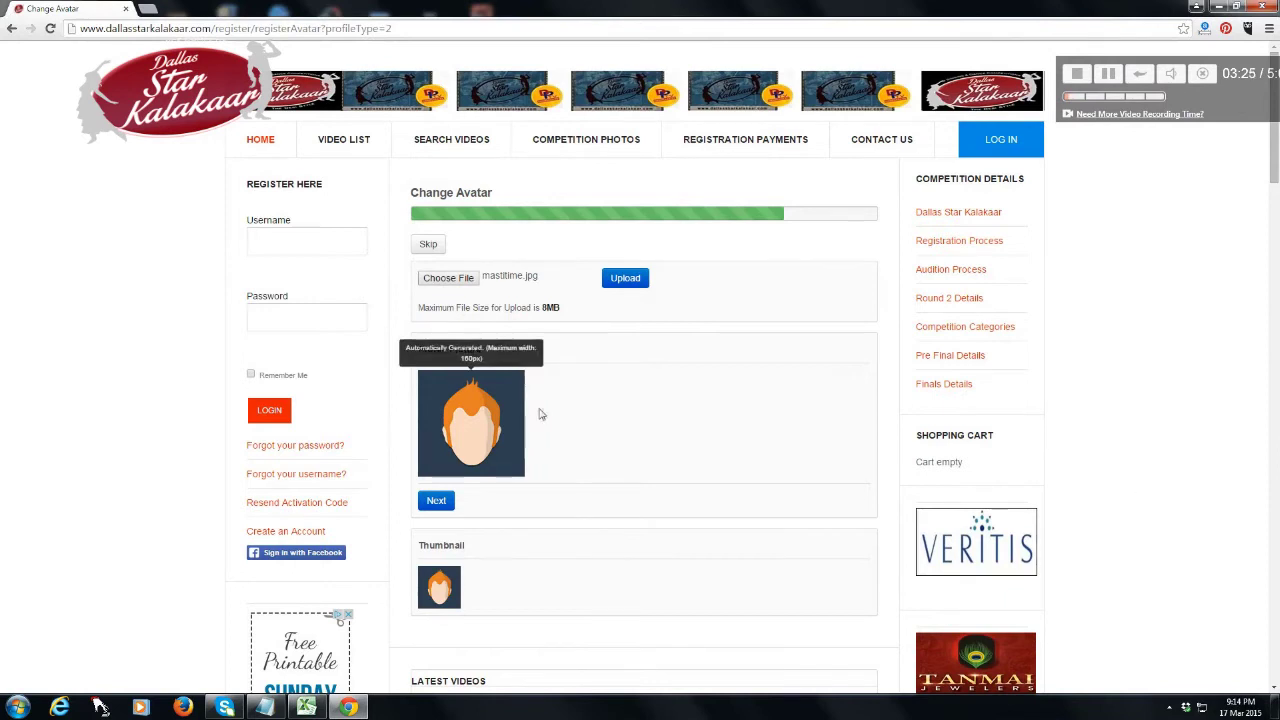
# Upload the MastiTime picture as the avatar and skip ahead to finish registration.
pyautogui.click(630, 278)
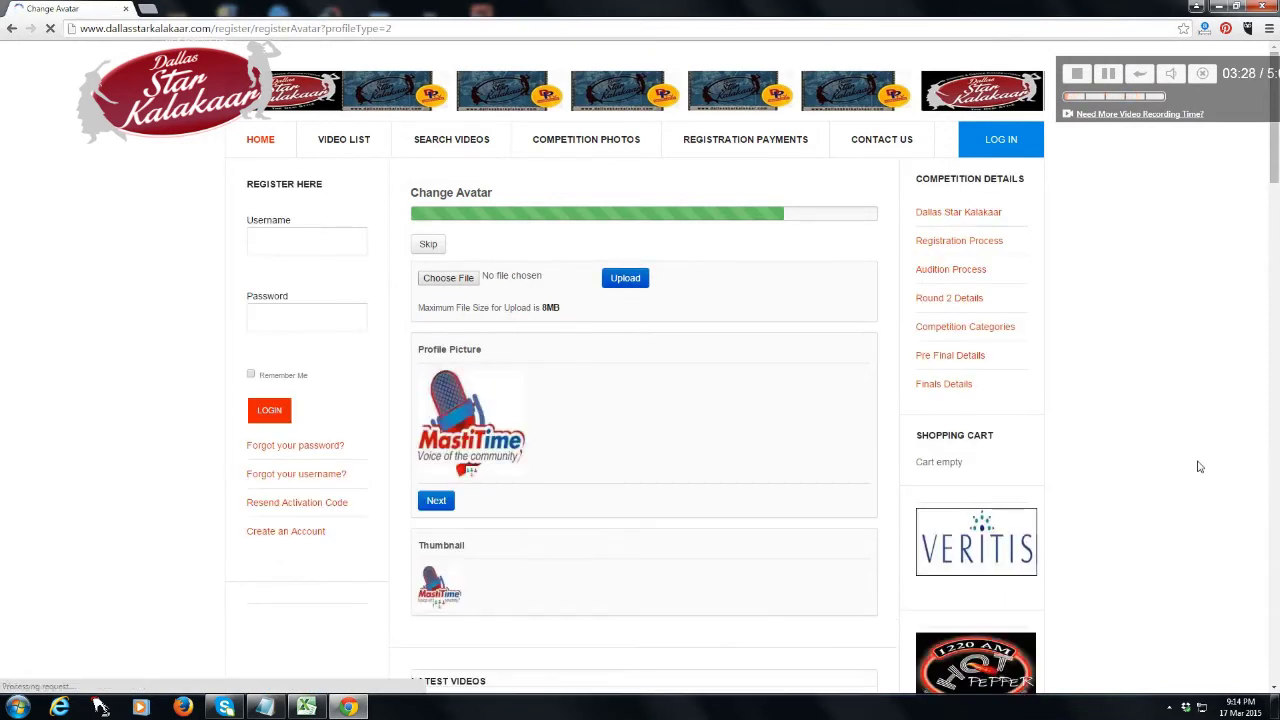
pyautogui.scroll(-2, 649, 474)
pyautogui.scroll(2, 657, 403)
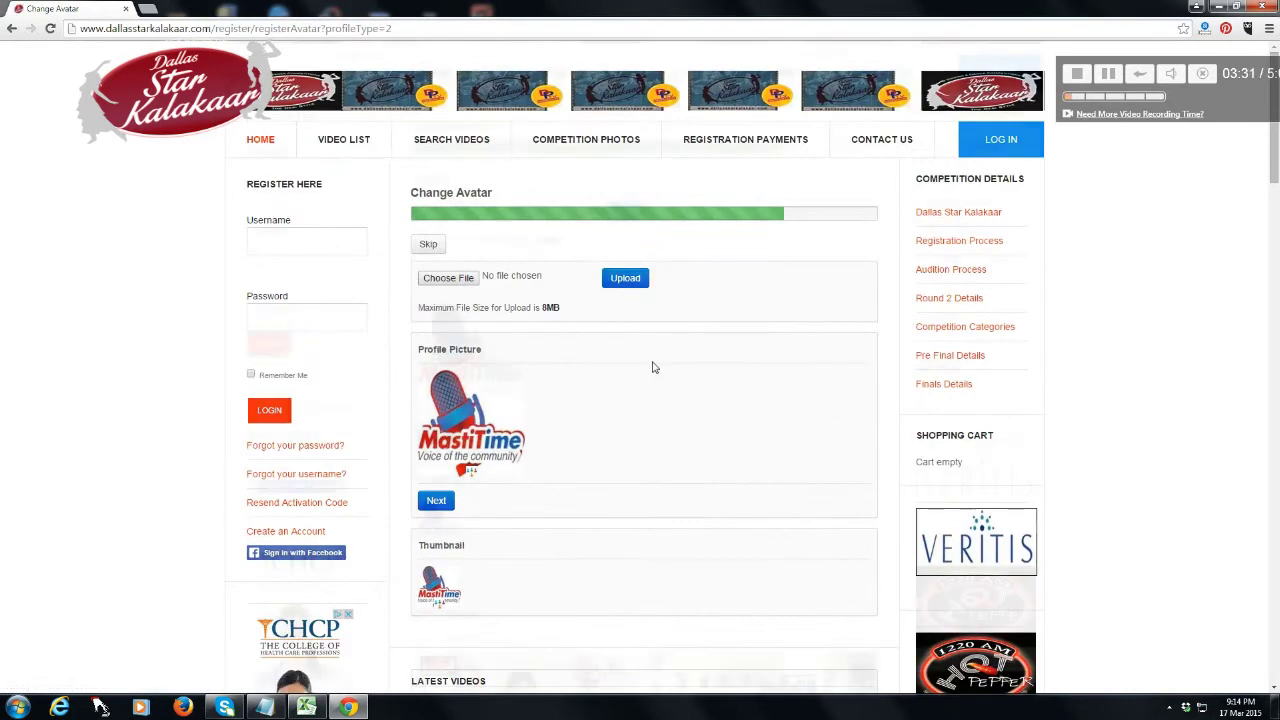
pyautogui.scroll(-1, 651, 366)
pyautogui.click(437, 178)
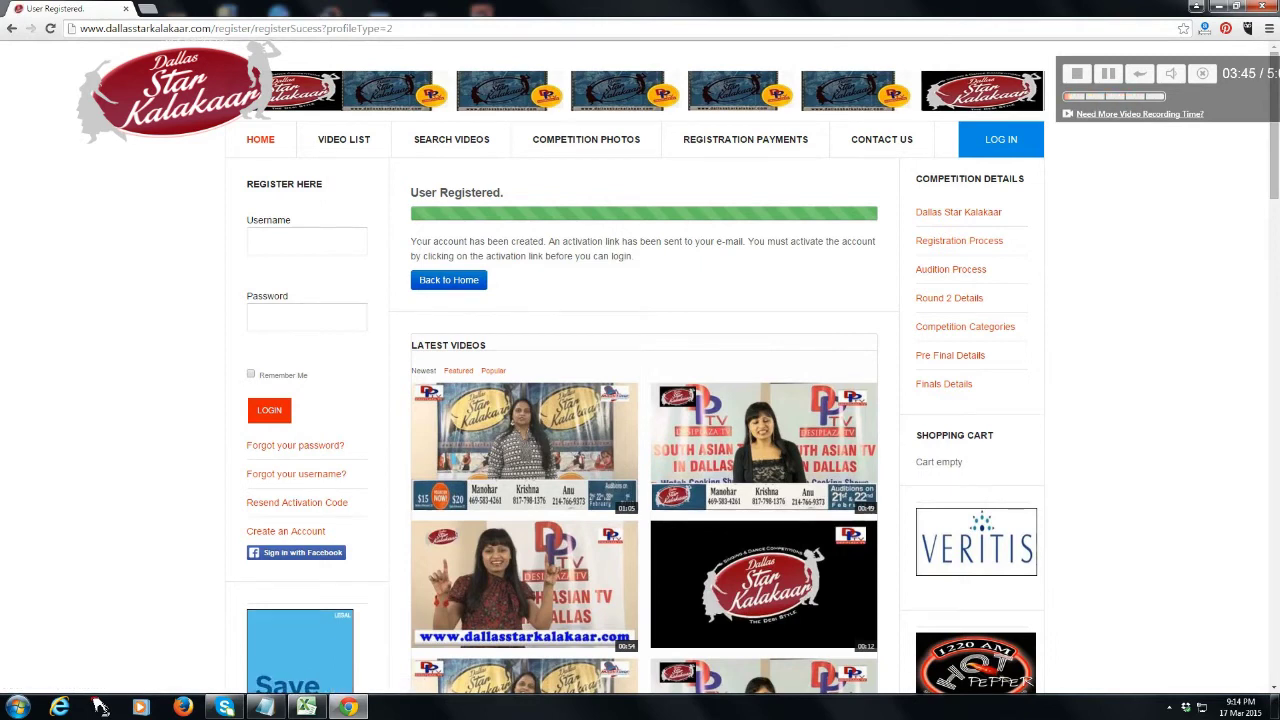
# In a new tab, open Gmail's Account Details e-mail and follow its activation link.
pyautogui.click(140, 8)
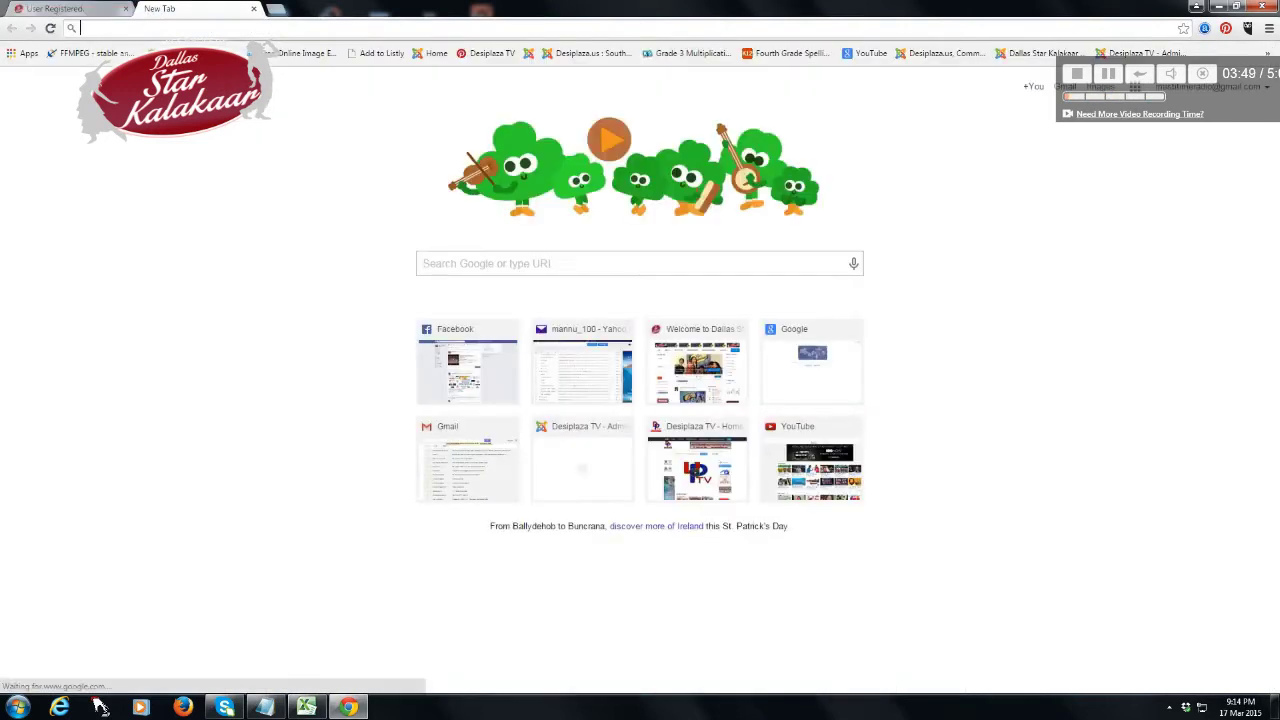
pyautogui.write('www.gmail')
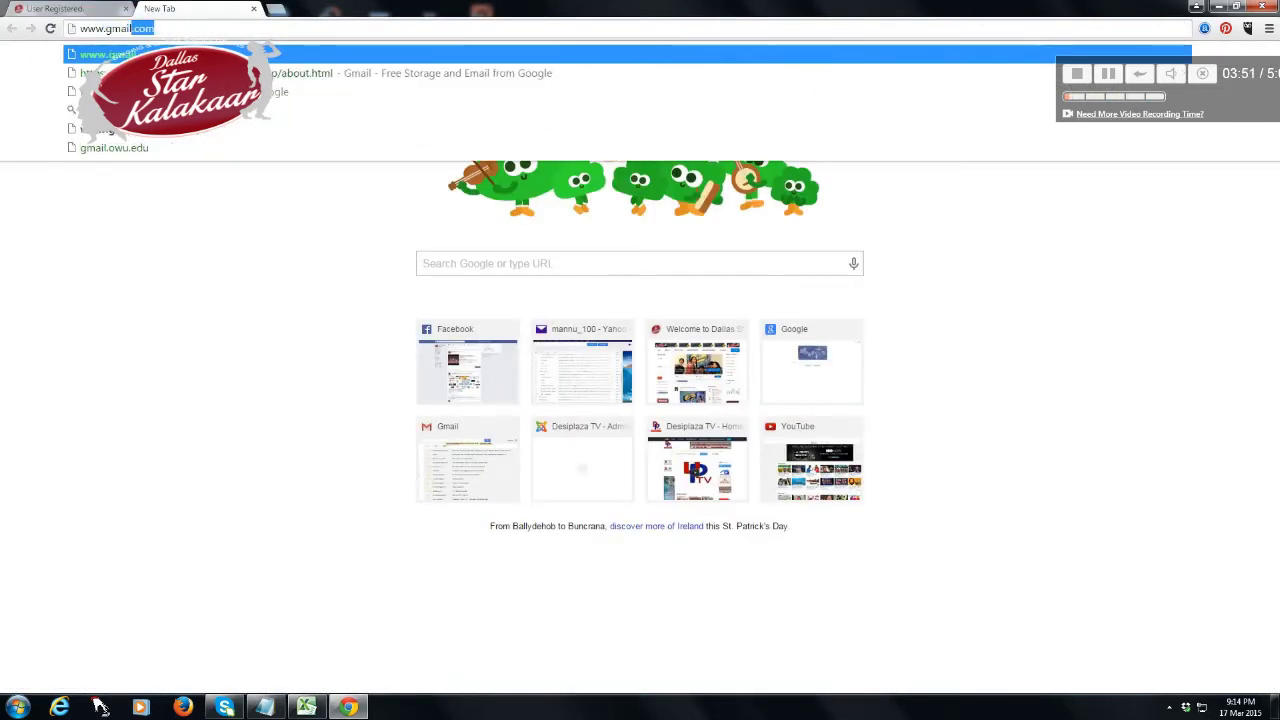
pyautogui.press('Return')
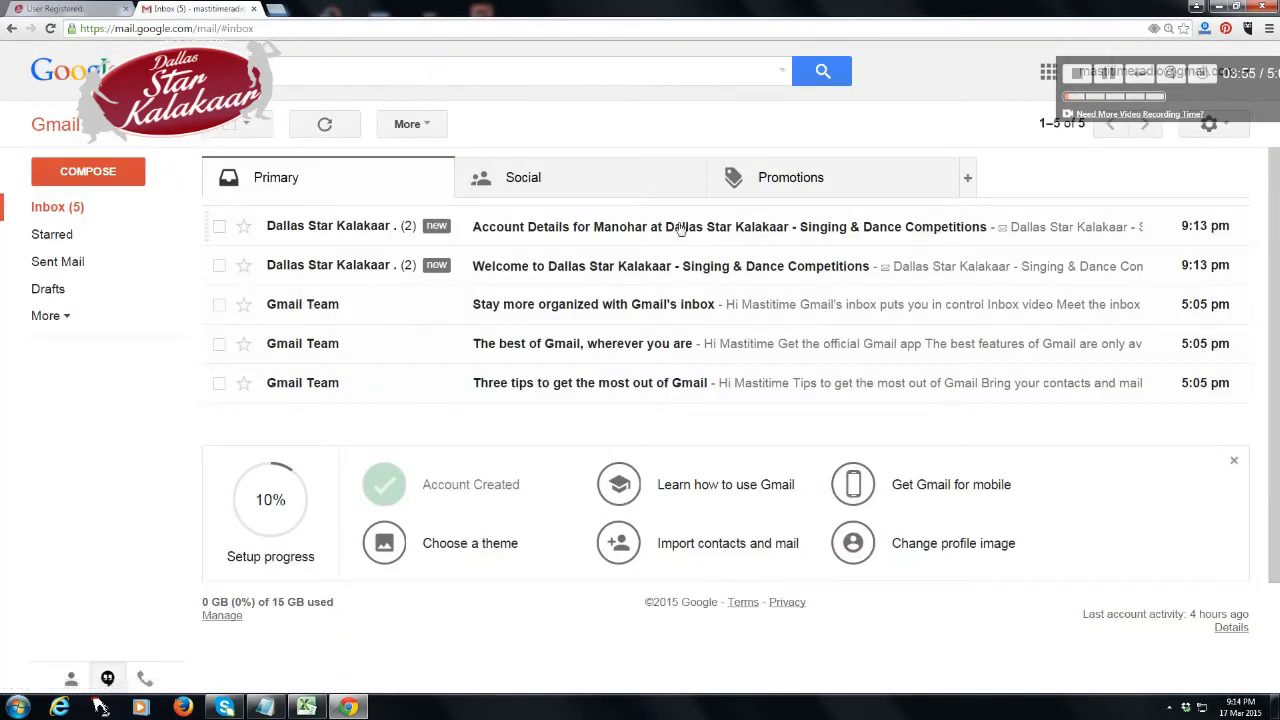
pyautogui.click(679, 229)
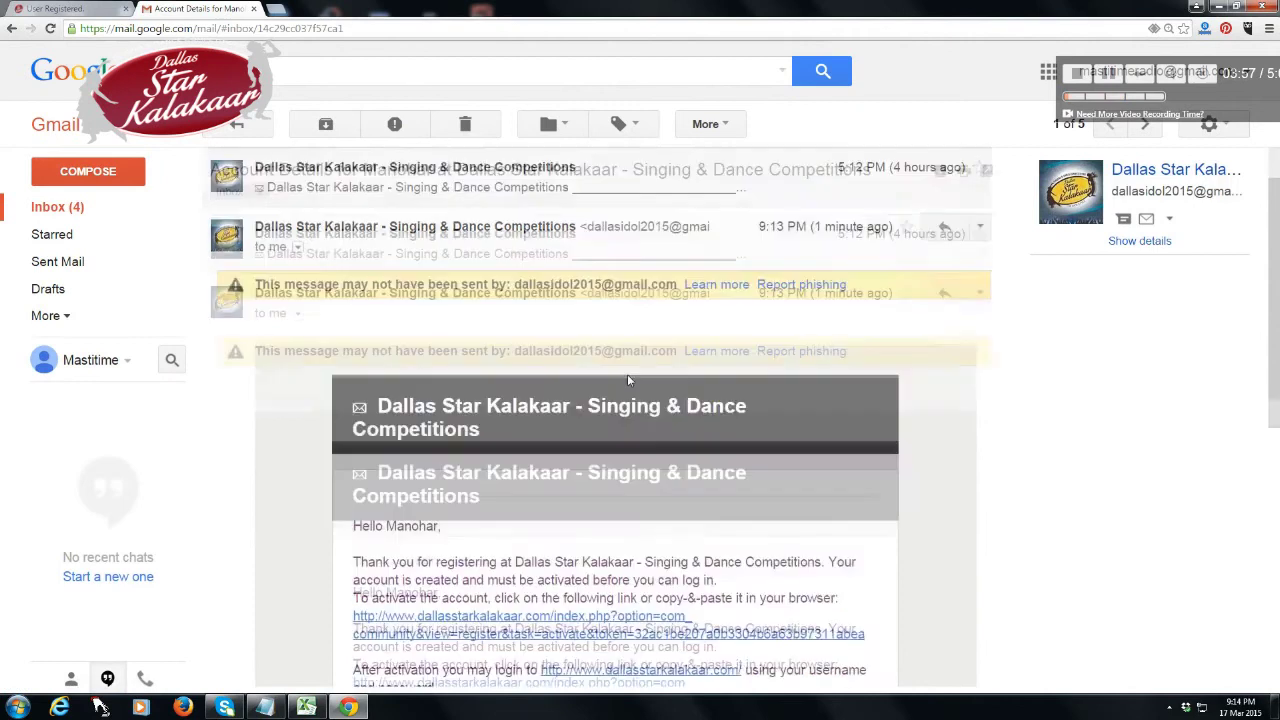
pyautogui.click(591, 371)
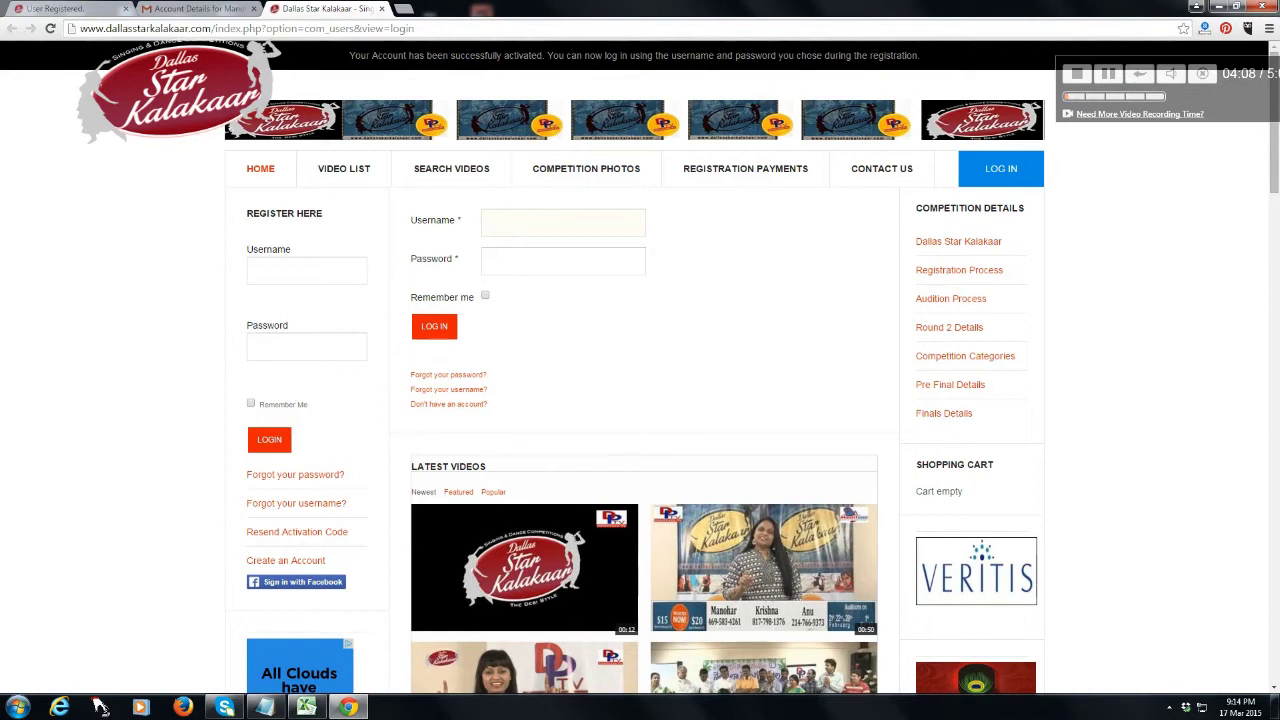
# Log in to the site with the new account's username and password.
pyautogui.write('mastitimeradio')
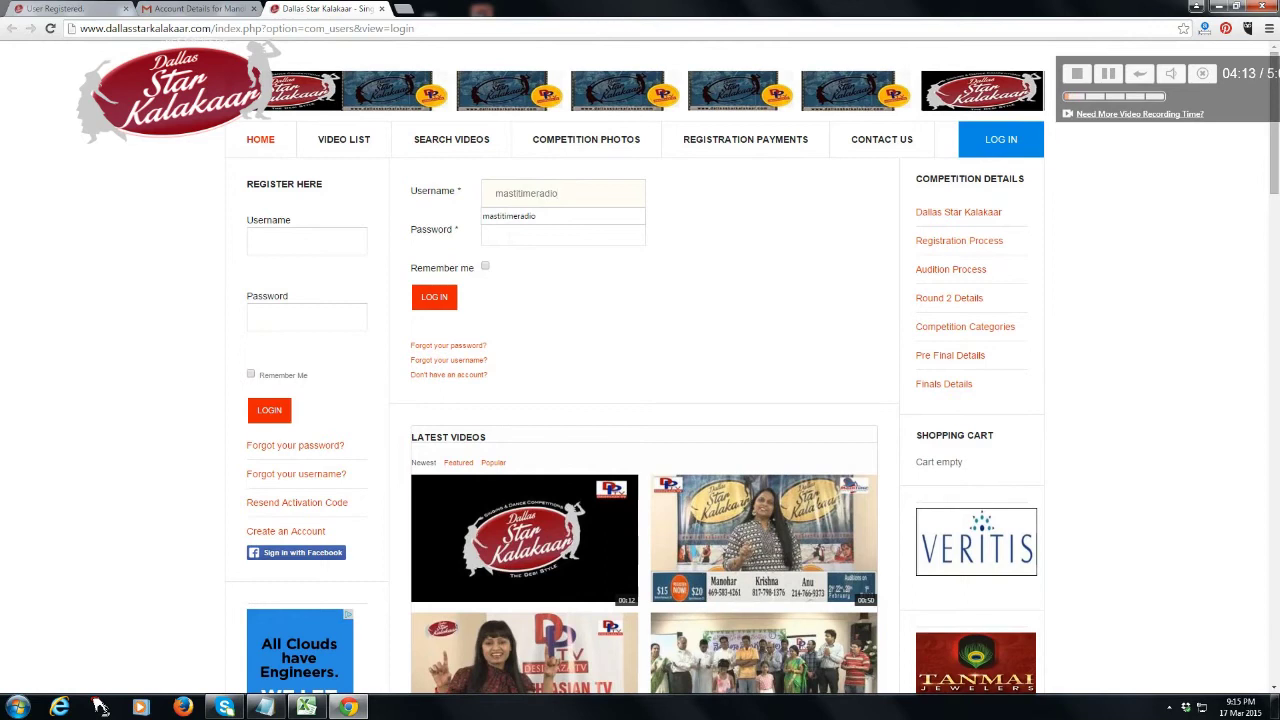
pyautogui.press('Tab')
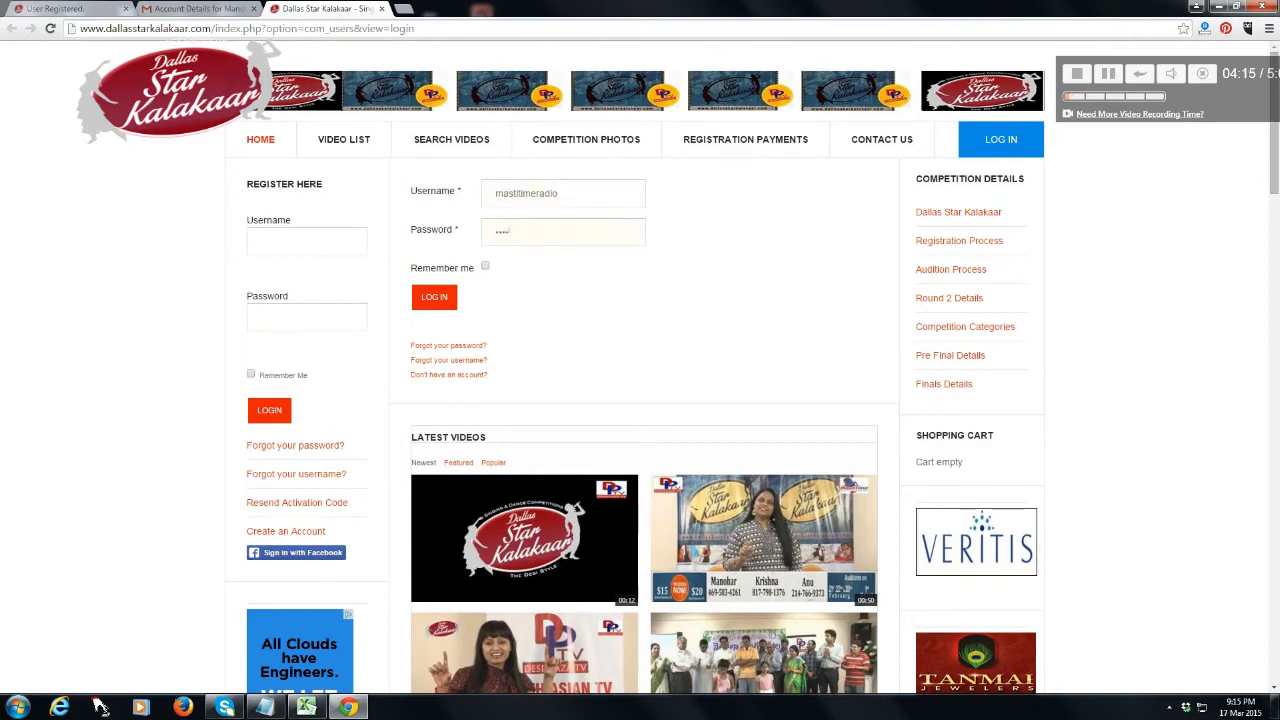
pyautogui.click(440, 296)
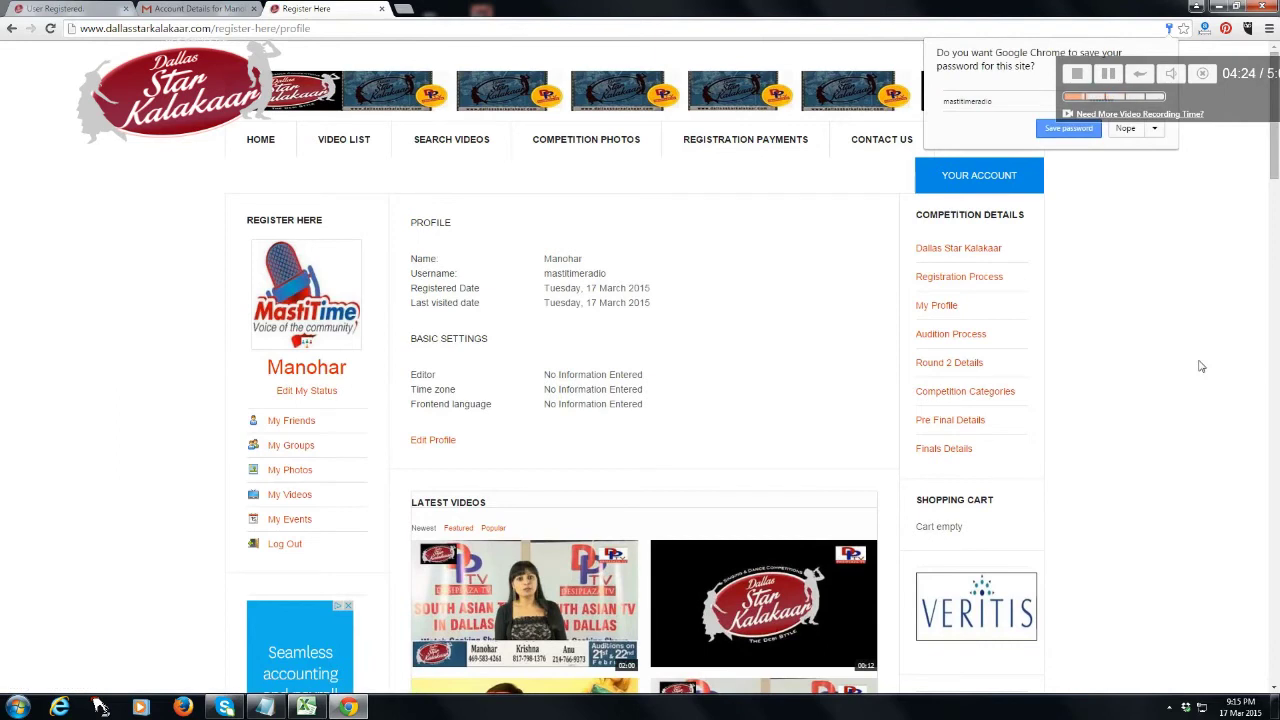
# Open the English registration details video from Latest Videos and like it.
pyautogui.scroll(-3, 1201, 366)
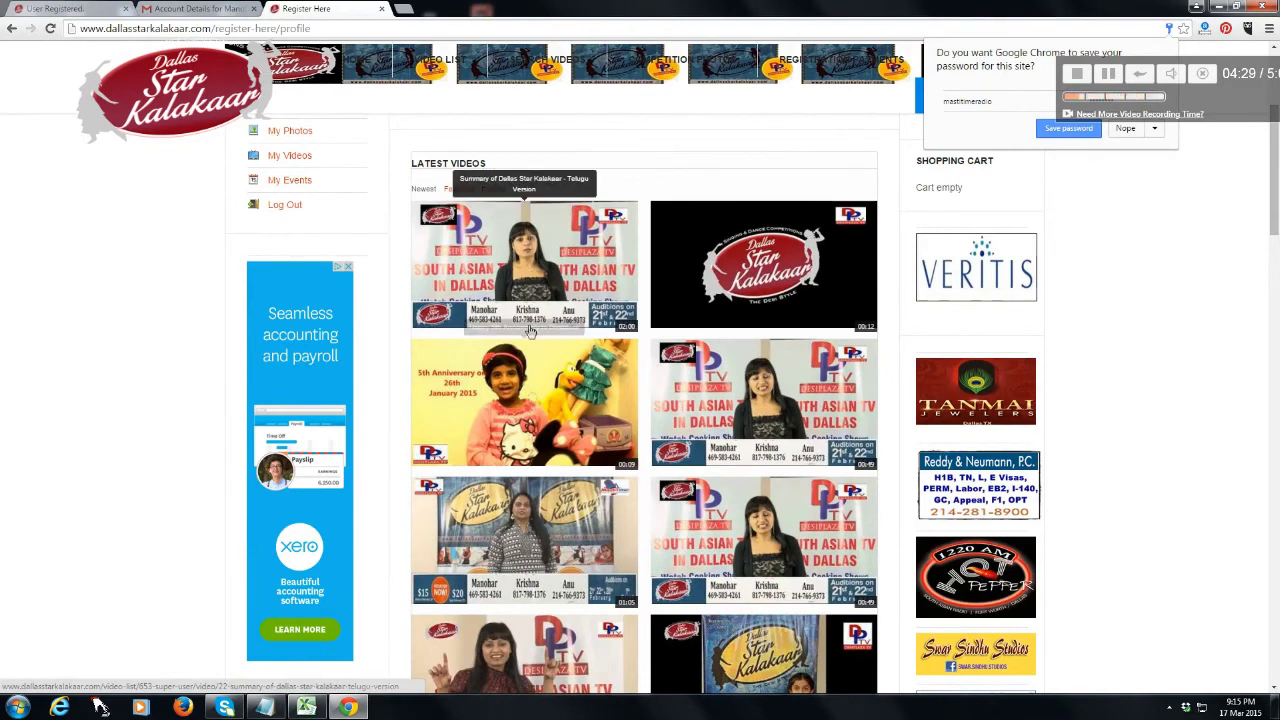
pyautogui.click(530, 516)
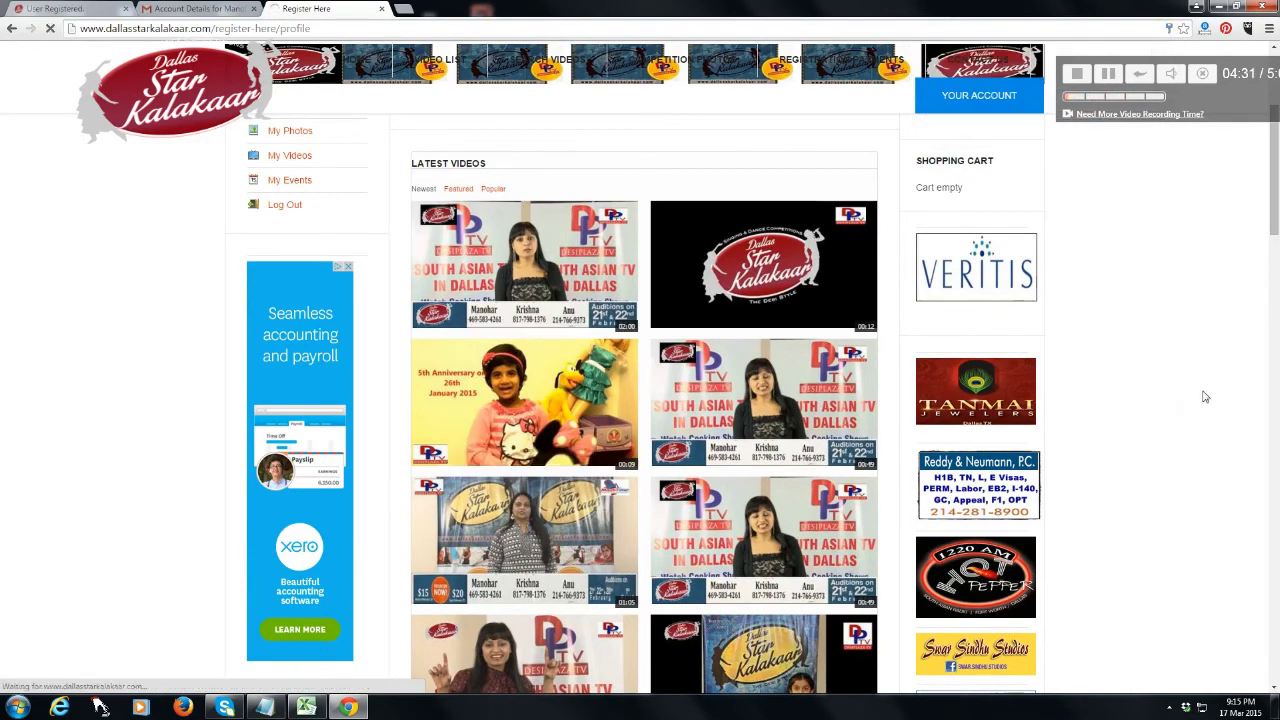
pyautogui.scroll(-3, 1205, 397)
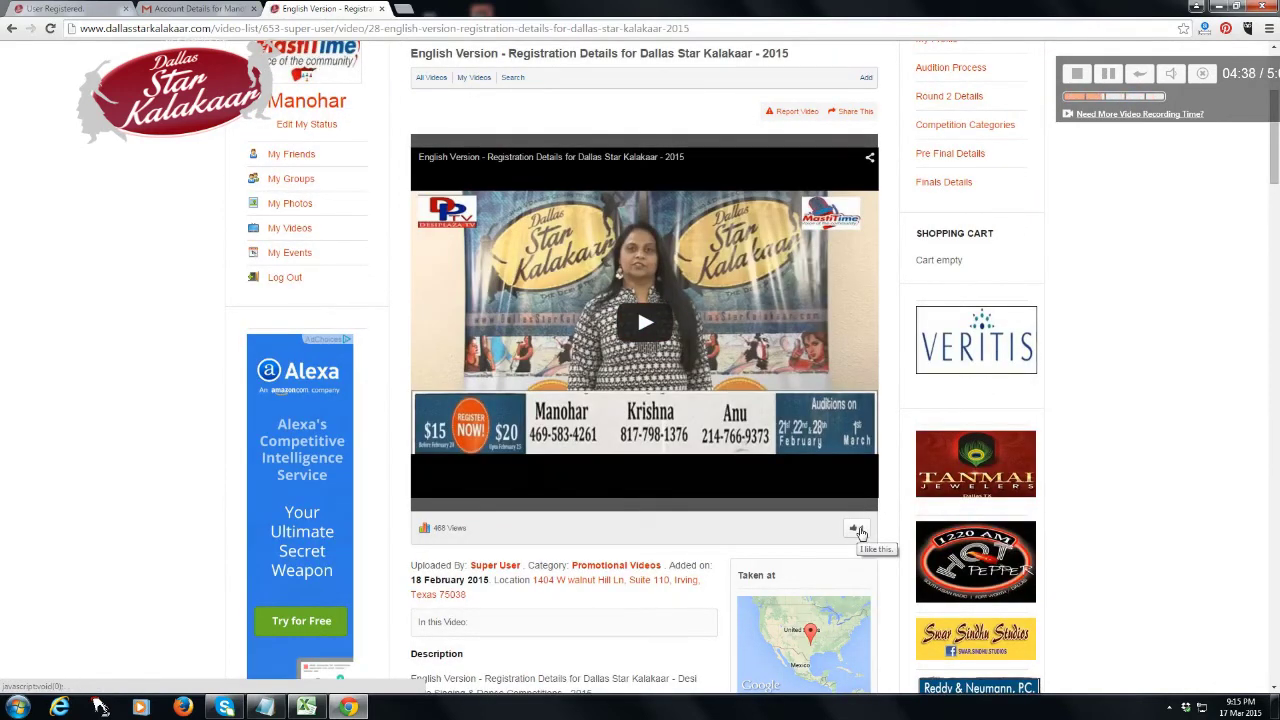
pyautogui.click(858, 530)
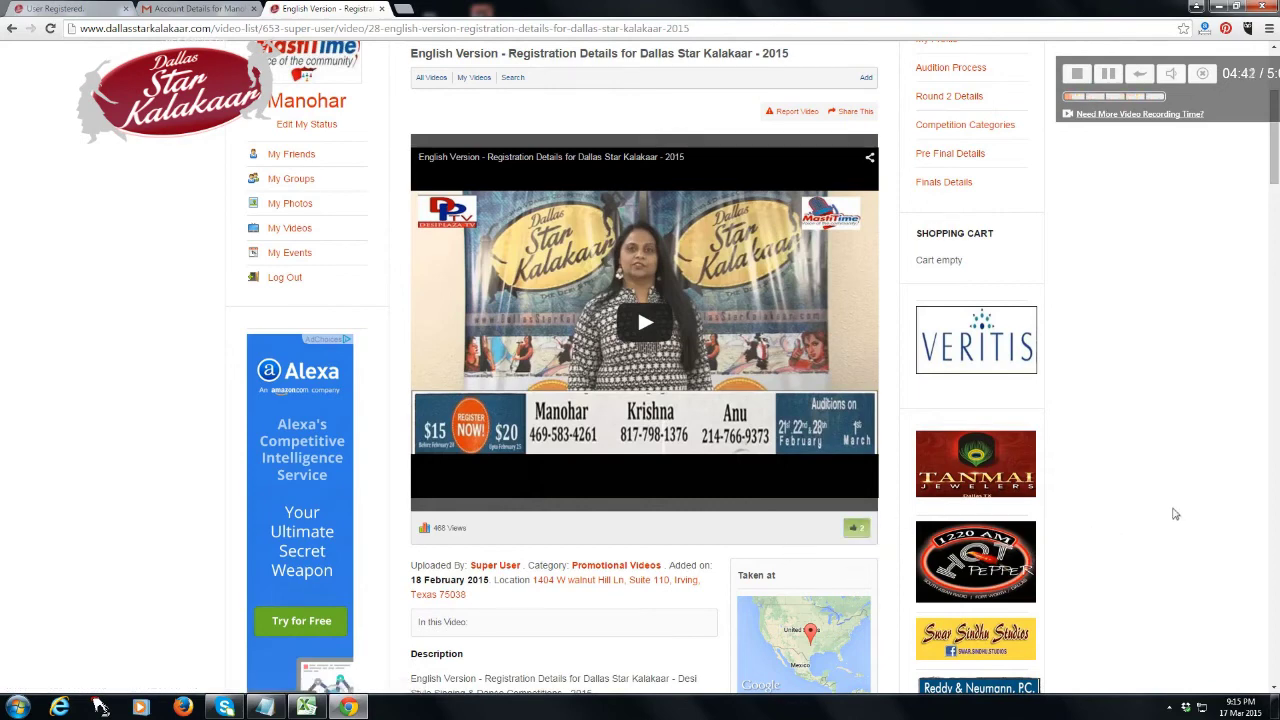
# Open the 'Theme Music of Dallas Star Kalakaar - 2015' video further down the page.
pyautogui.scroll(-3, 1162, 488)
pyautogui.scroll(-5, 1162, 488)
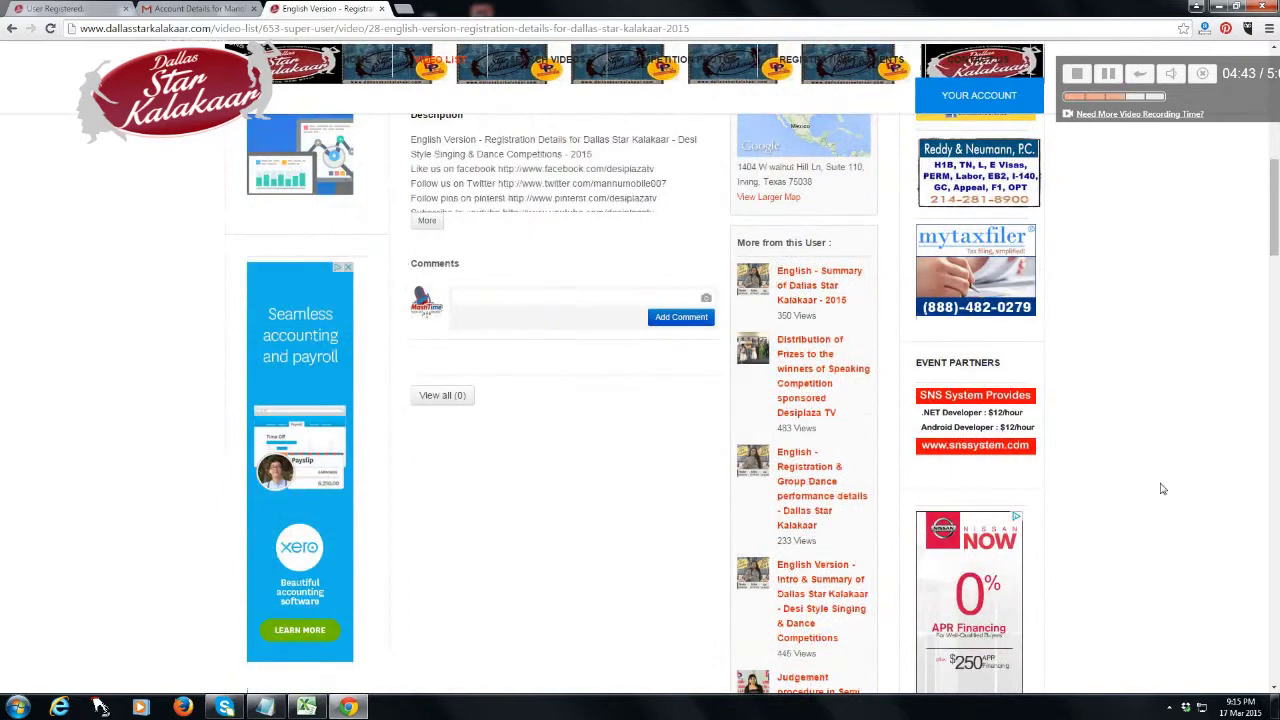
pyautogui.scroll(-5, 1162, 490)
pyautogui.scroll(-4, 1160, 489)
pyautogui.scroll(-3, 1160, 489)
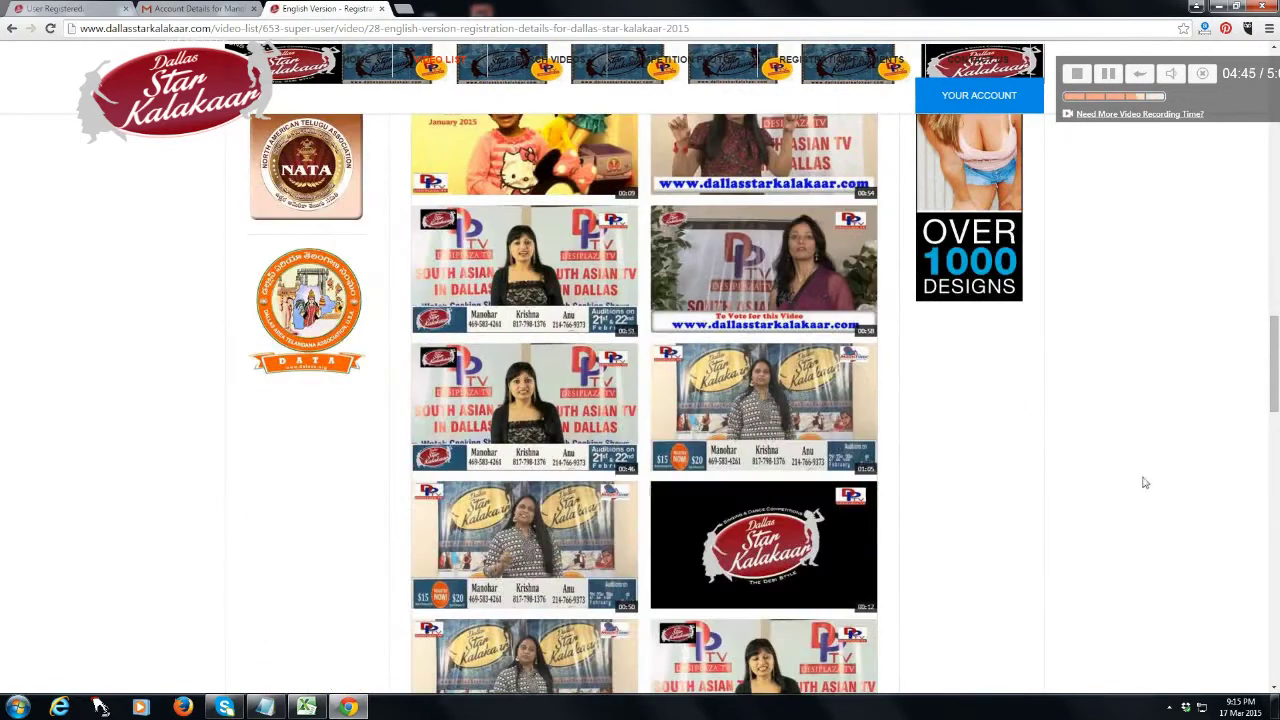
pyautogui.click(747, 396)
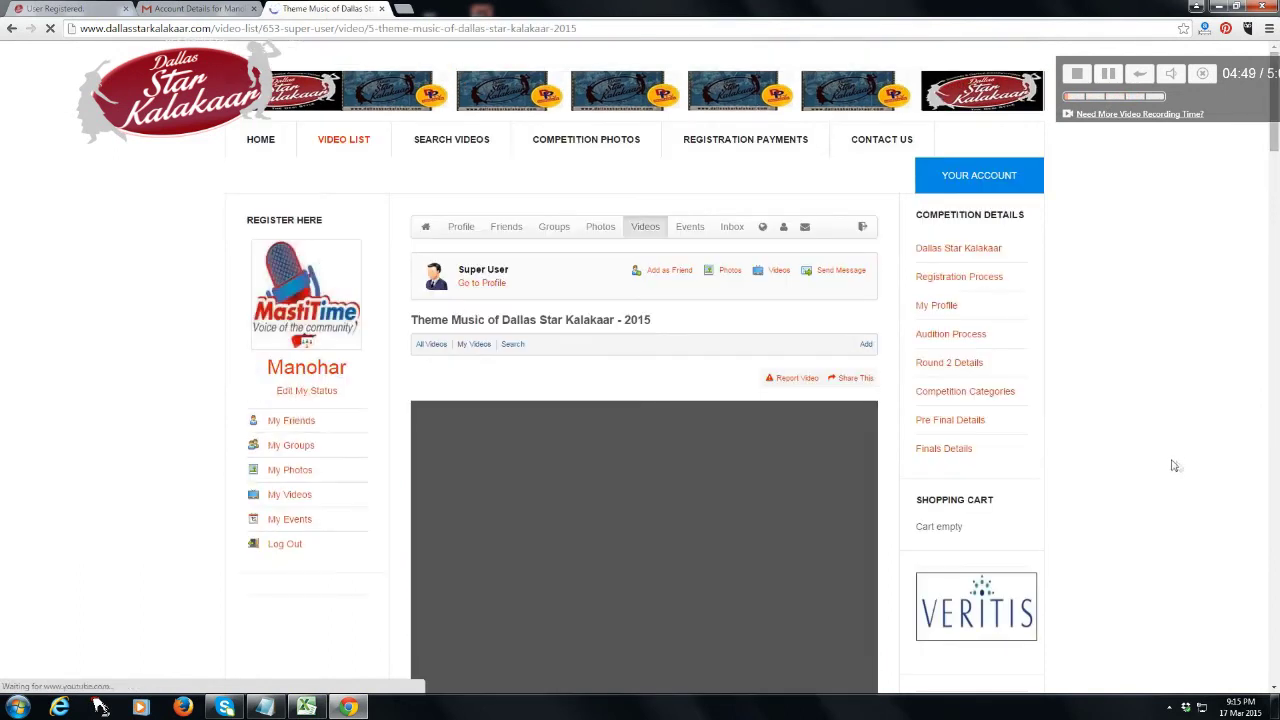
# Like the Theme Music video, raising its likes to 2, then log out.
pyautogui.scroll(-4, 1175, 465)
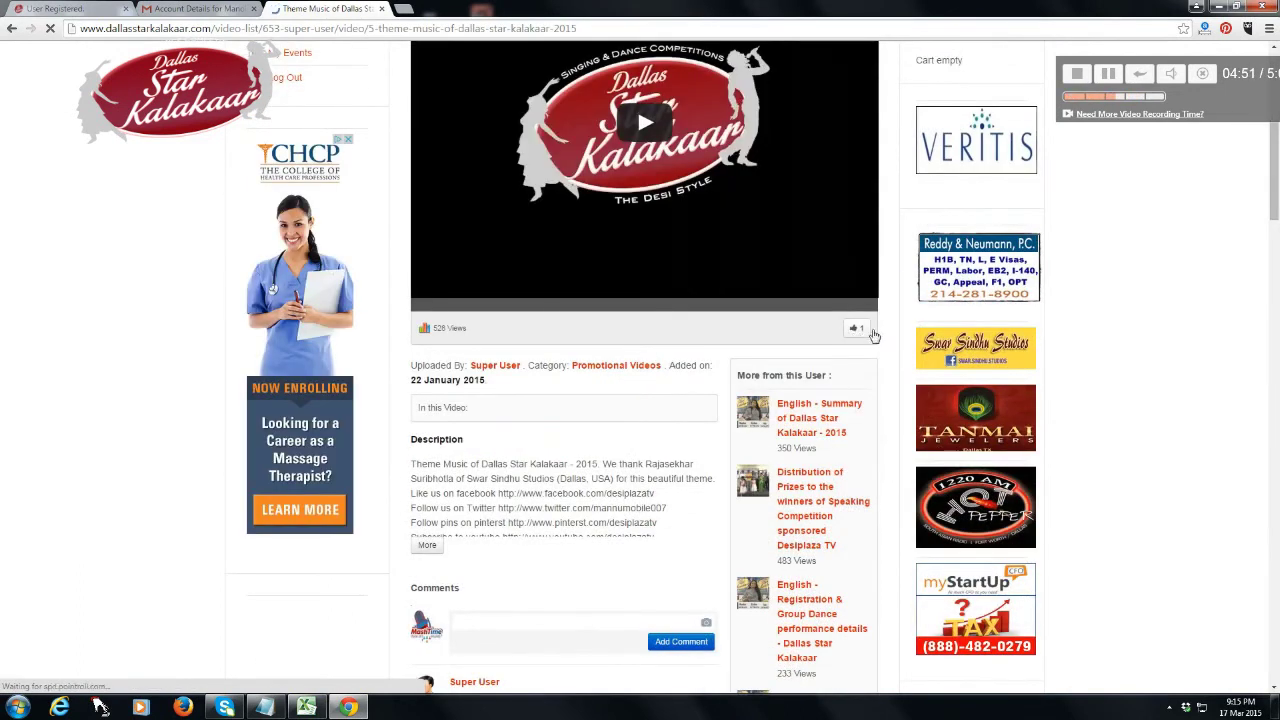
pyautogui.click(856, 328)
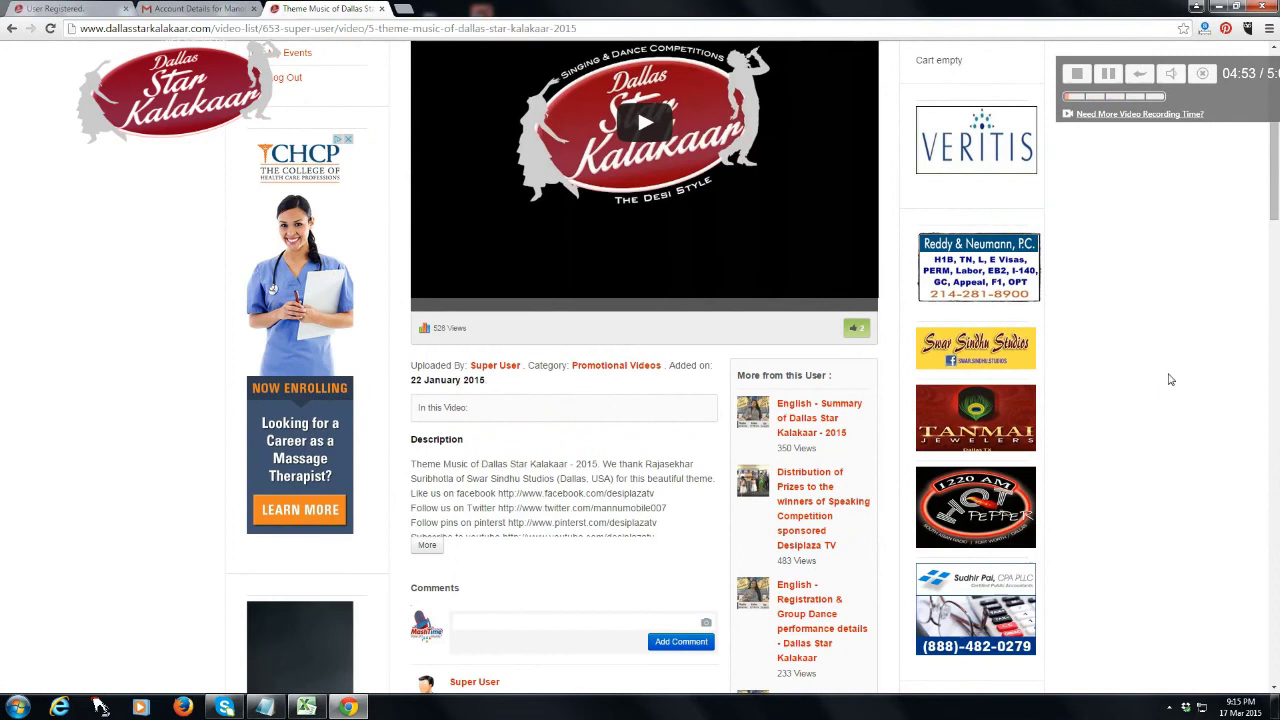
pyautogui.scroll(3, 1171, 380)
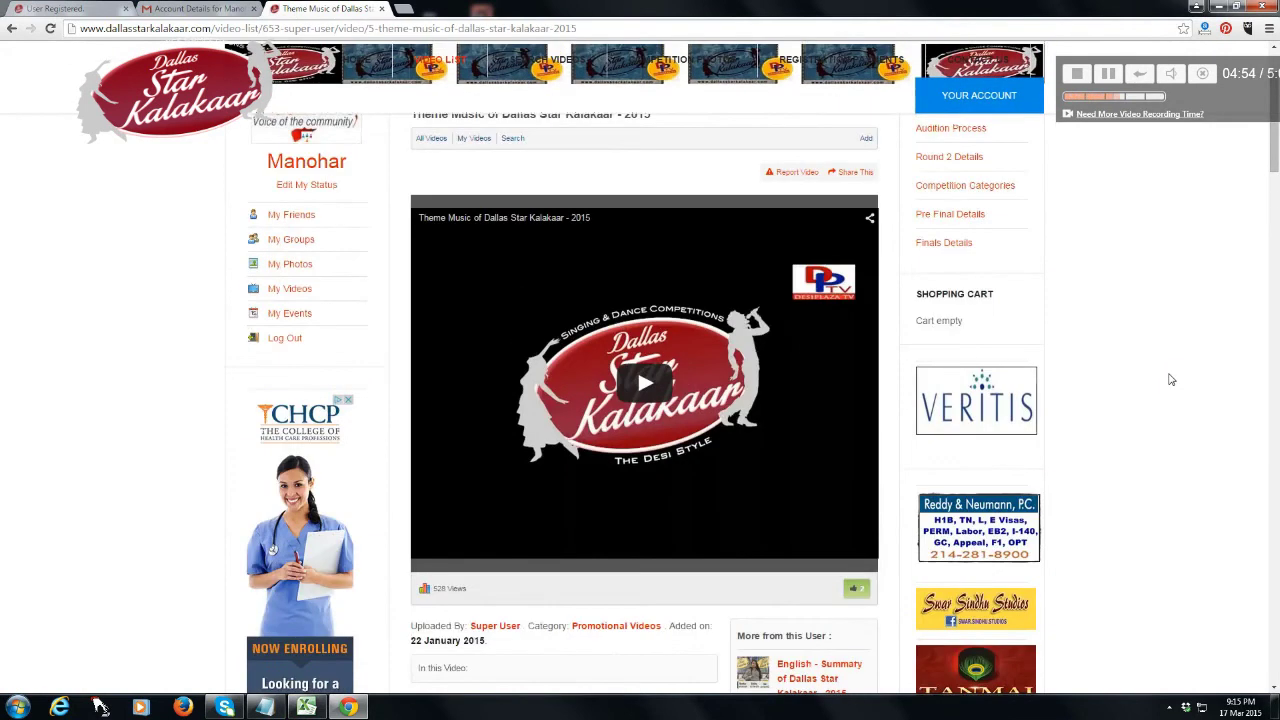
pyautogui.click(285, 340)
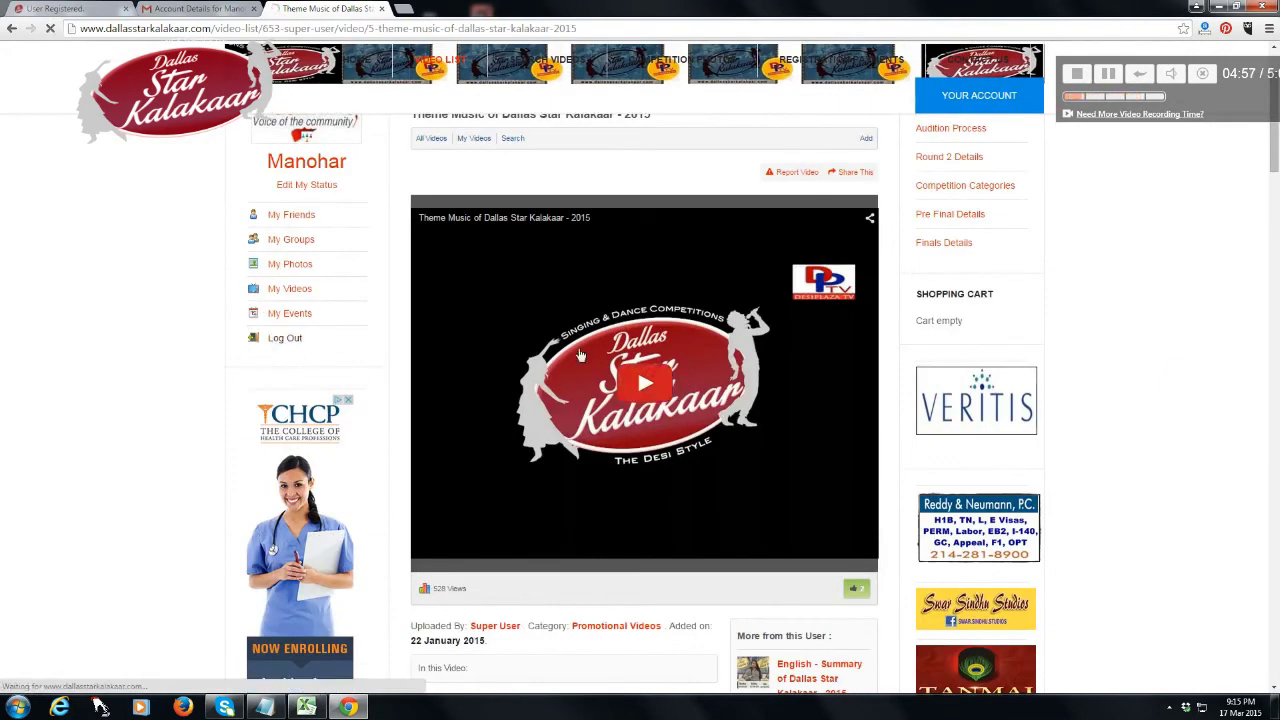